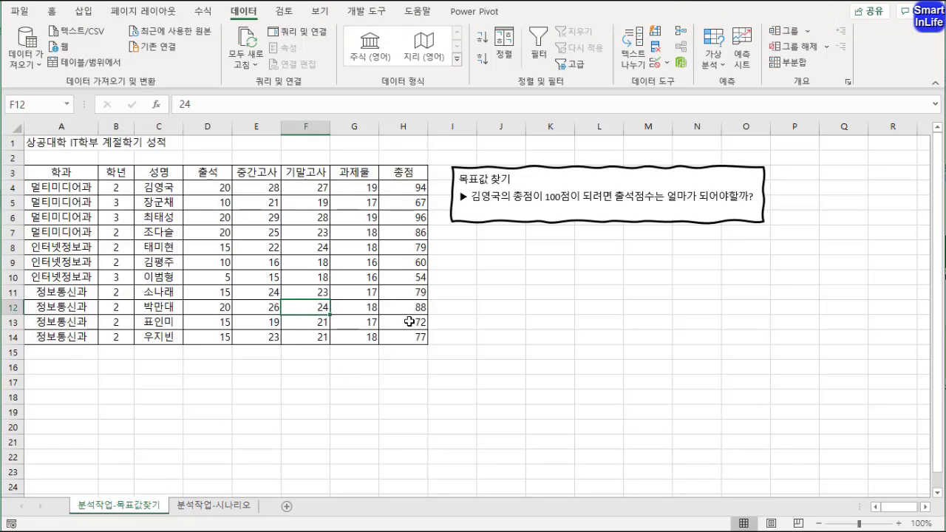
click(466, 287)
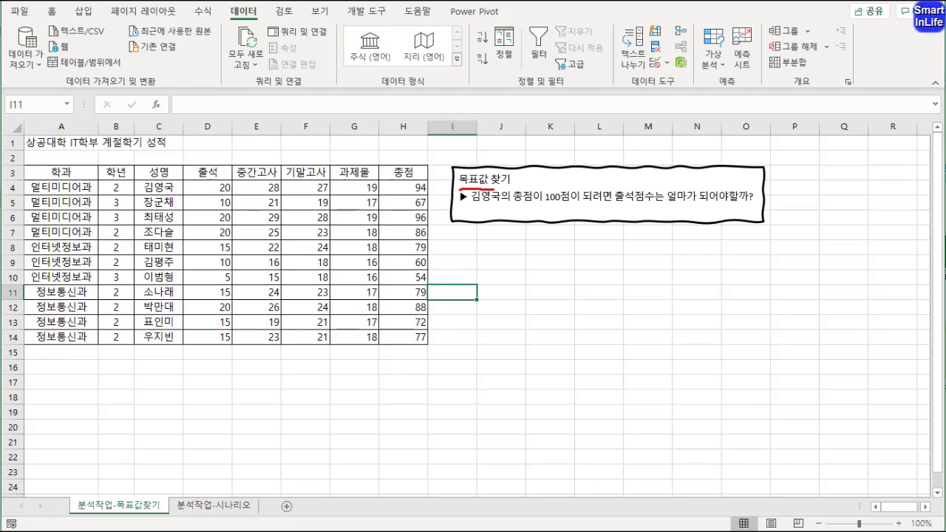
drag(471, 205, 508, 194)
drag(411, 198, 419, 170)
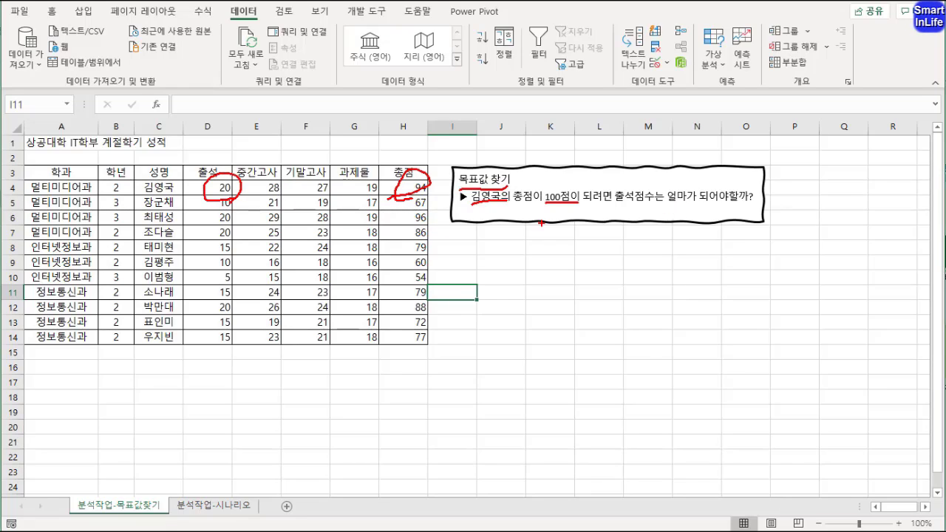
drag(480, 235, 492, 235)
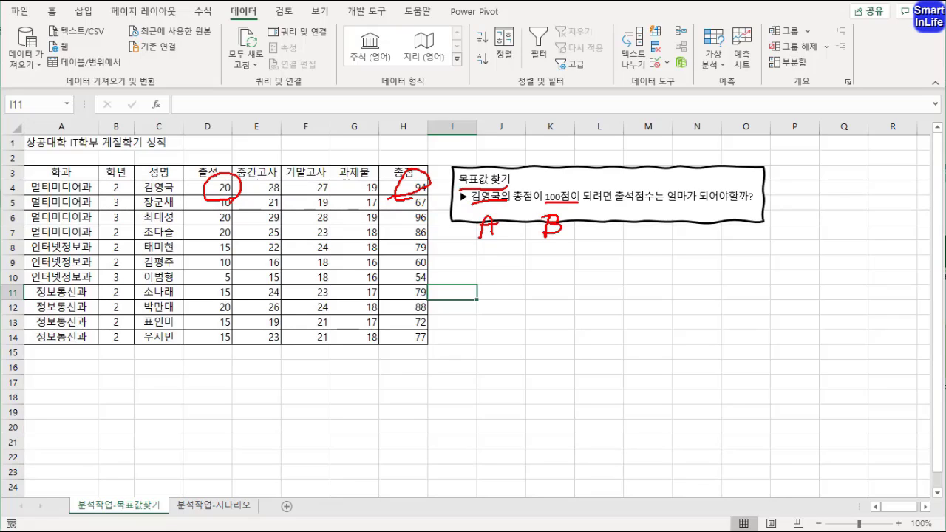
mouse_move(653, 204)
mouse_down()
mouse_move(713, 201)
mouse_move(684, 242)
mouse_up()
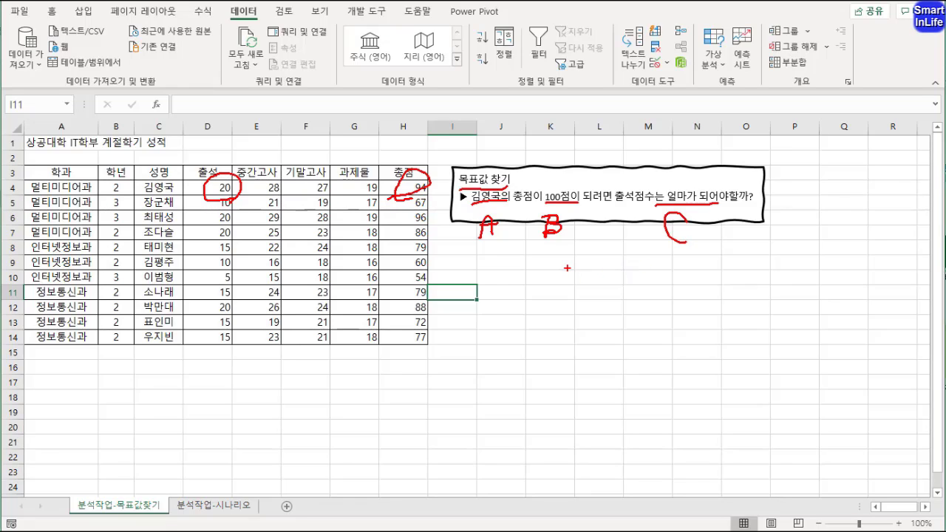
key(Escape)
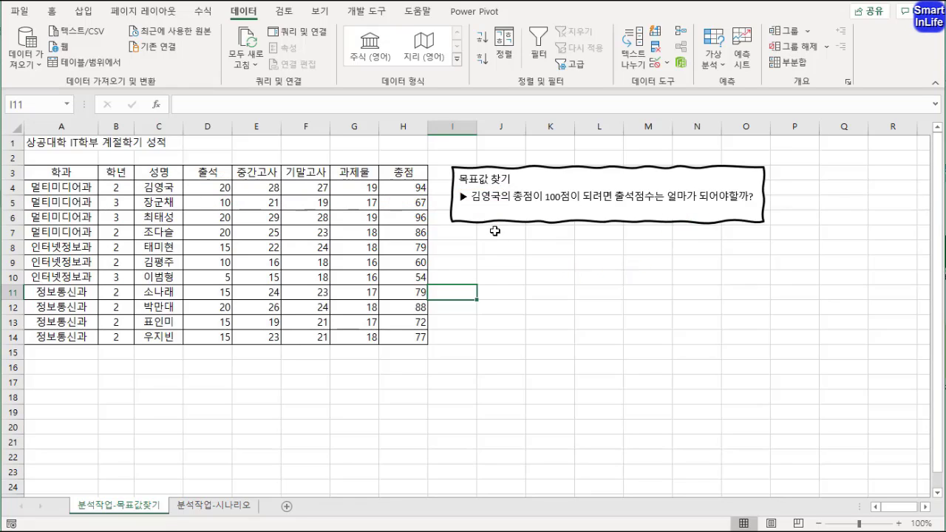
Start Goal Seek for the first student's total and set H4 as the formula cell.
click(407, 190)
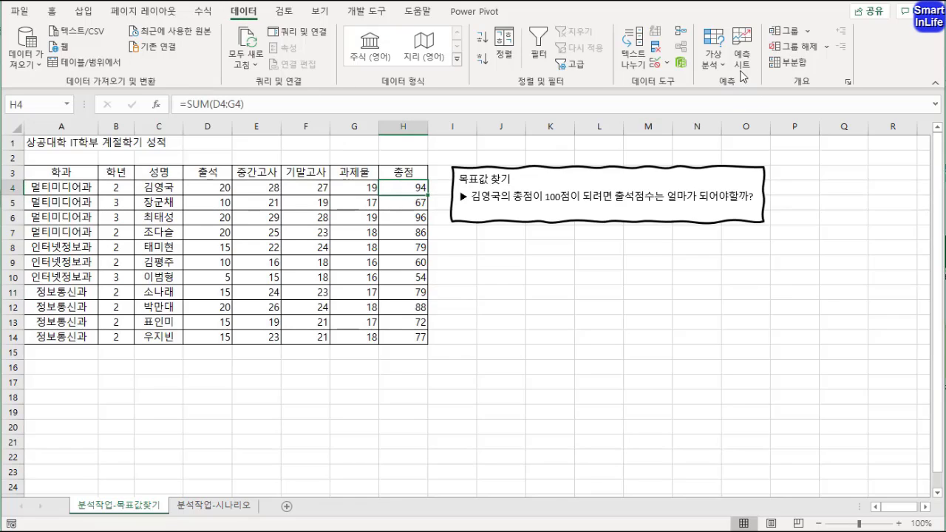
click(714, 59)
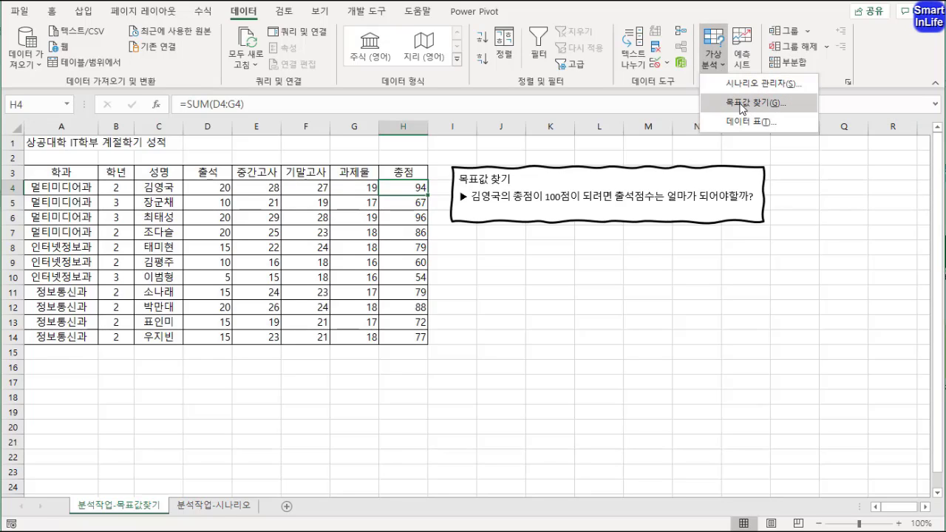
click(742, 106)
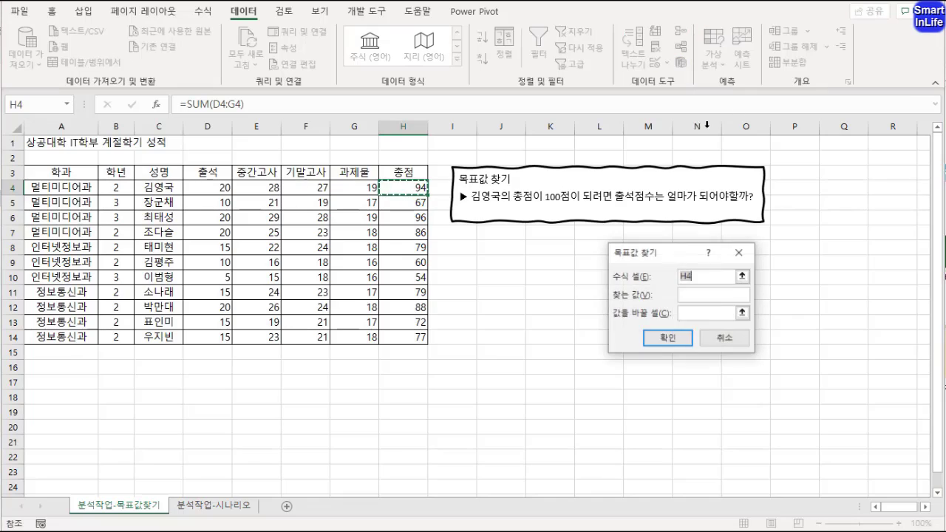
drag(624, 260, 461, 266)
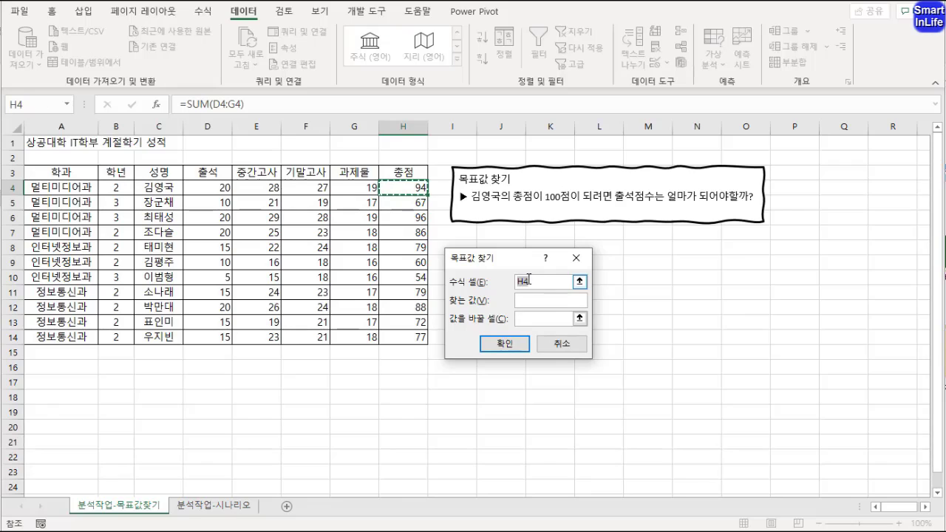
drag(529, 280, 510, 282)
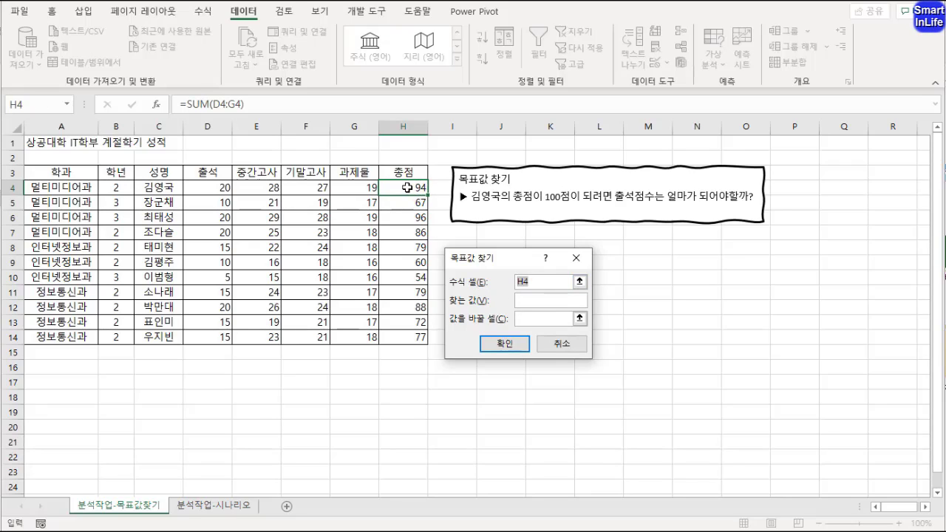
click(407, 188)
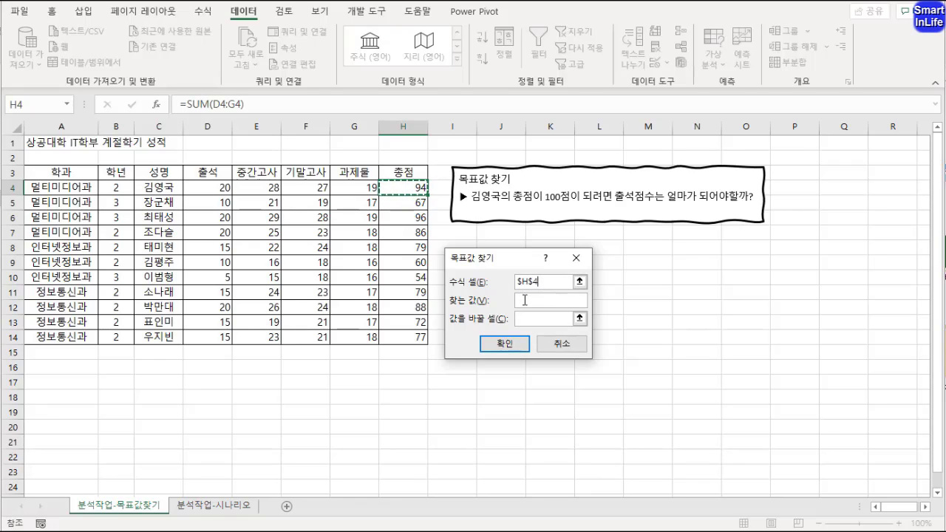
Set the goal value to 100 with attendance cell D4 as the changing cell, and run Goal Seek.
click(525, 300)
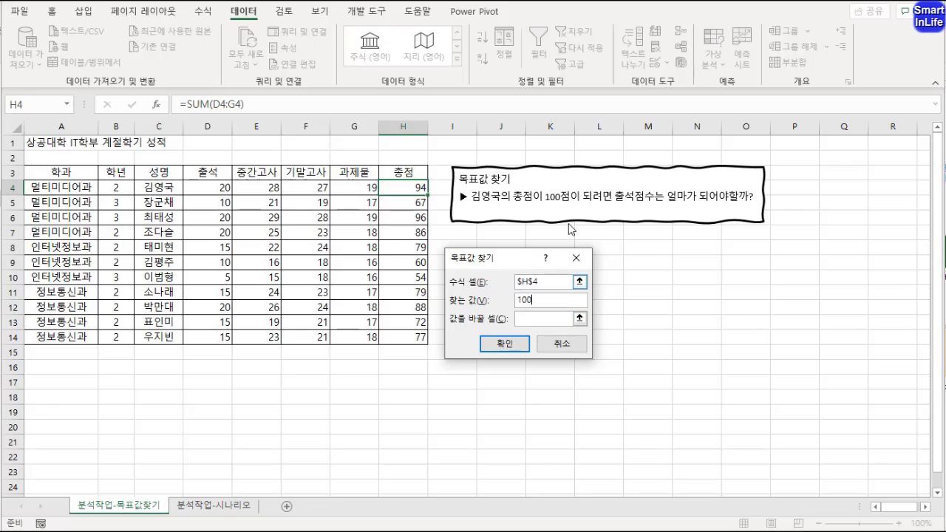
click(533, 320)
click(211, 185)
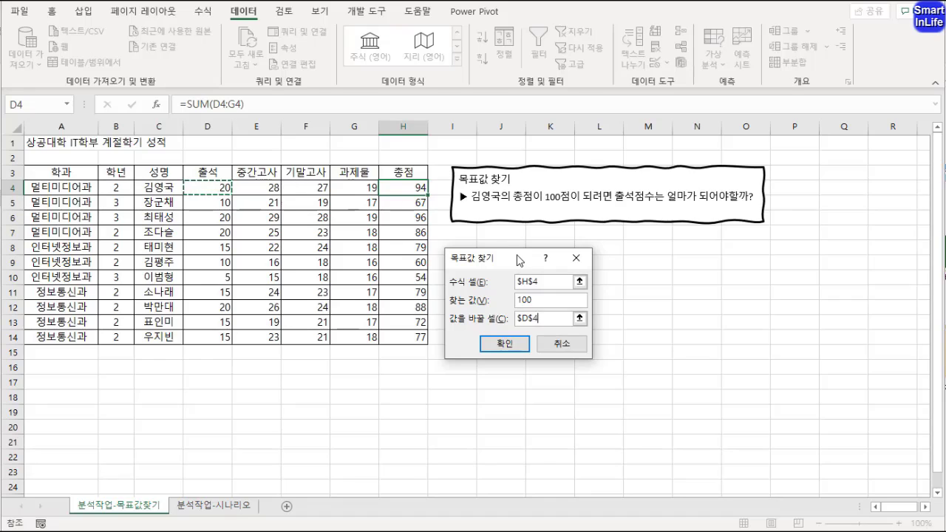
click(495, 344)
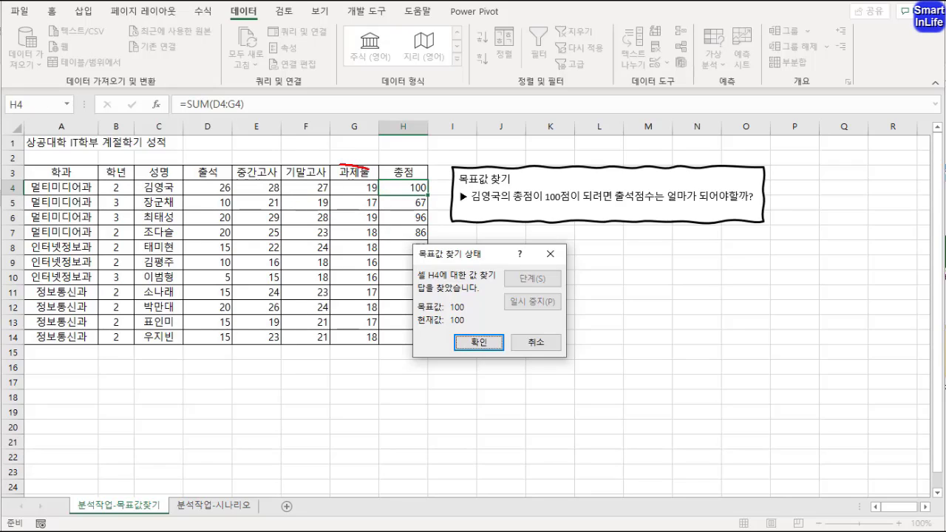
mouse_move(340, 165)
mouse_down()
mouse_move(211, 198)
mouse_move(418, 192)
mouse_up()
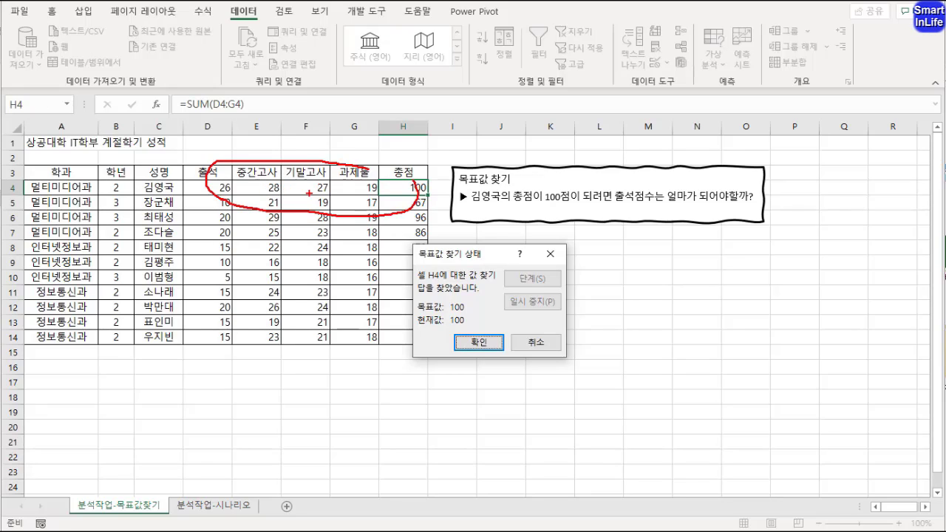
mouse_move(259, 177)
mouse_down()
mouse_move(267, 151)
mouse_move(300, 142)
mouse_move(287, 144)
mouse_up()
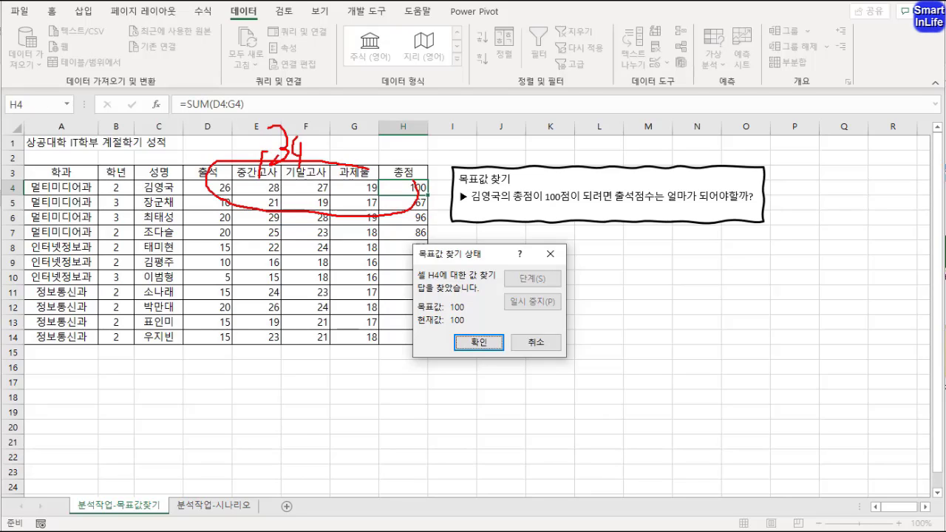
mouse_move(285, 115)
mouse_down()
mouse_move(266, 145)
mouse_move(294, 145)
mouse_up()
drag(350, 169, 356, 151)
mouse_move(368, 138)
mouse_down()
mouse_move(377, 162)
mouse_move(418, 181)
mouse_up()
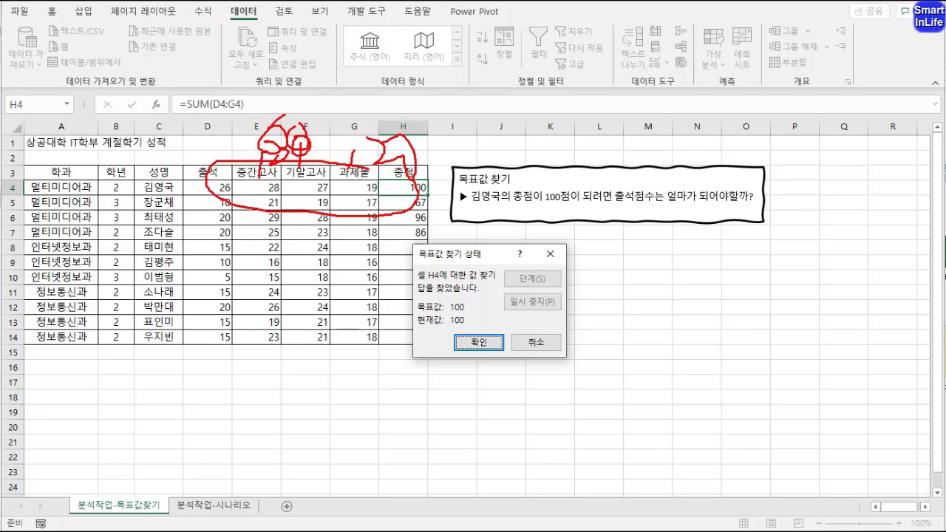
mouse_move(191, 151)
mouse_down()
mouse_move(201, 165)
mouse_move(399, 196)
mouse_up()
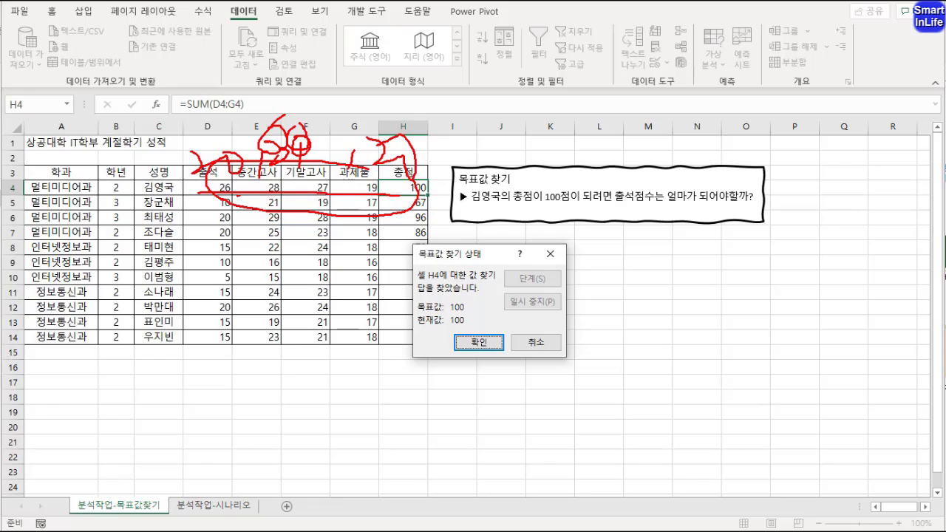
drag(237, 196, 232, 171)
mouse_move(214, 201)
mouse_down()
mouse_move(201, 172)
mouse_move(235, 209)
mouse_up()
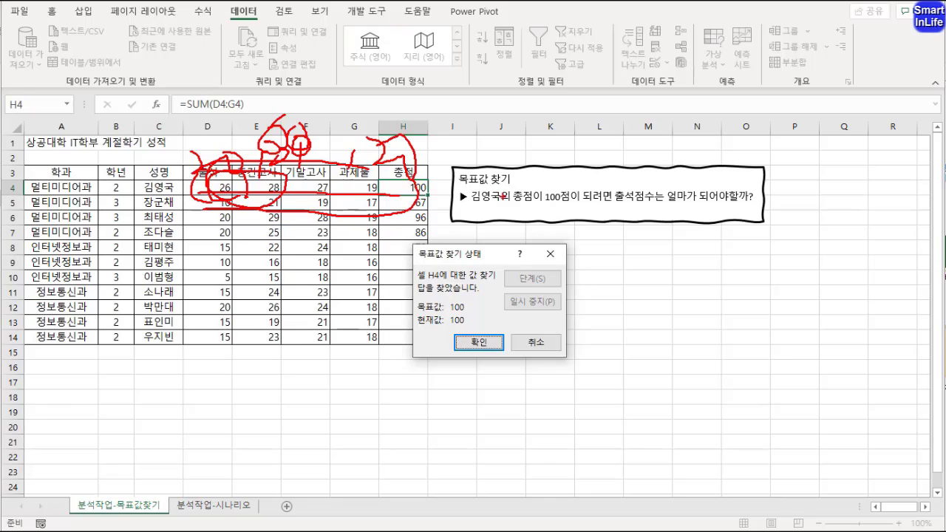
key(Escape)
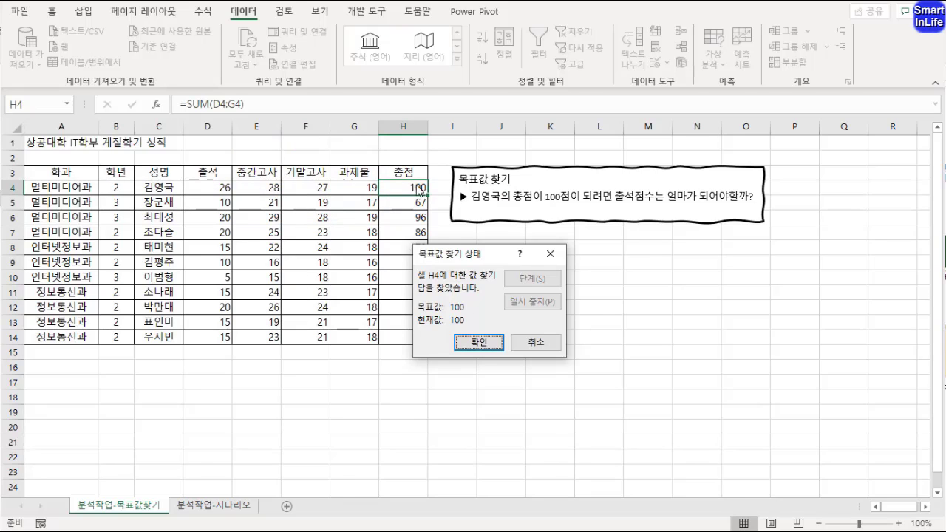
Accept the Goal Seek solution so the attendance and total cells keep the calculated values.
click(480, 343)
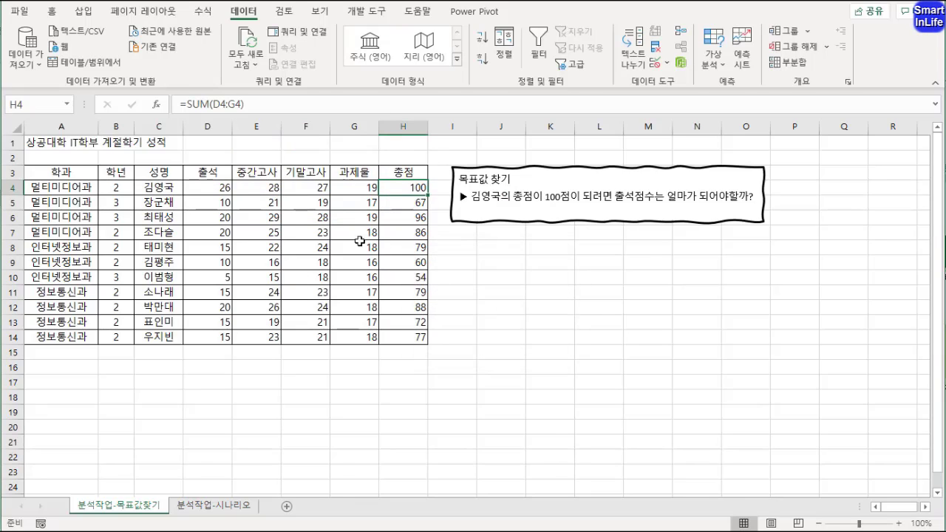
click(461, 248)
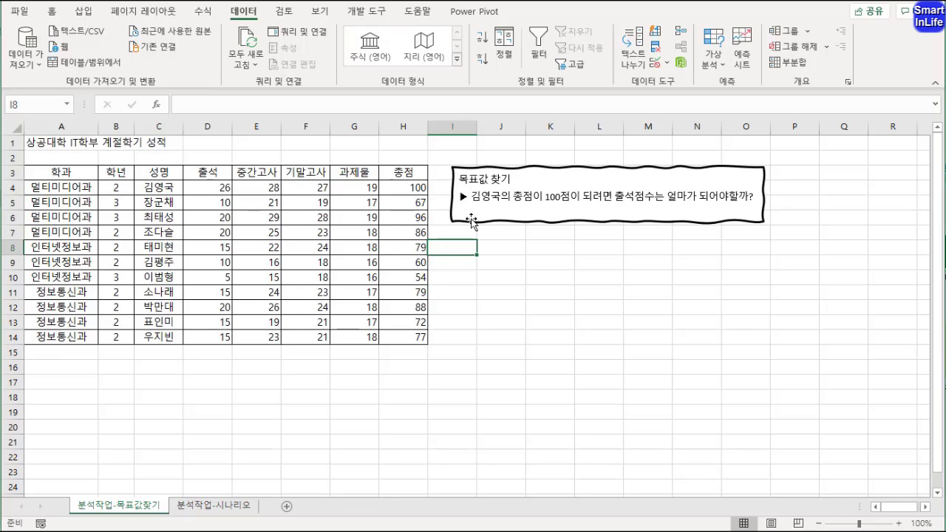
On the 분석작업-시나리오 sheet, define the name 이익률 for cell B17.
click(203, 510)
click(236, 337)
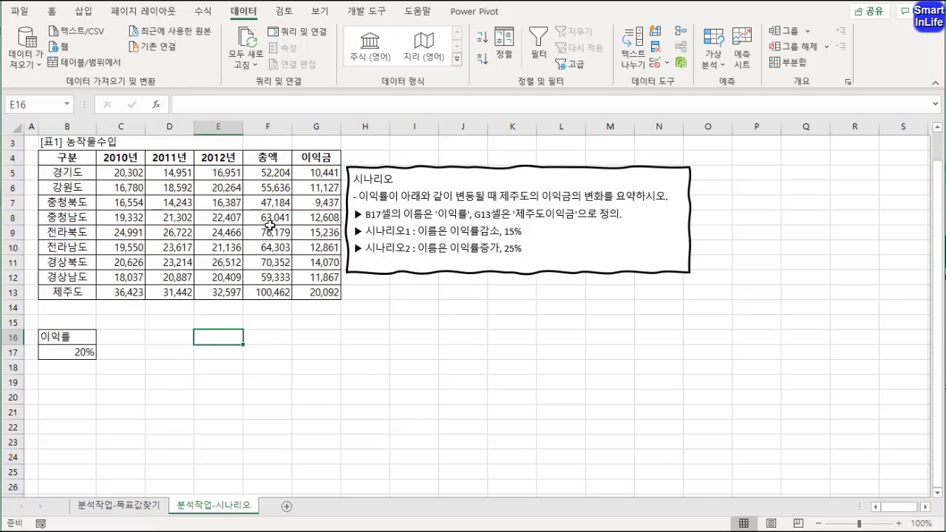
click(138, 334)
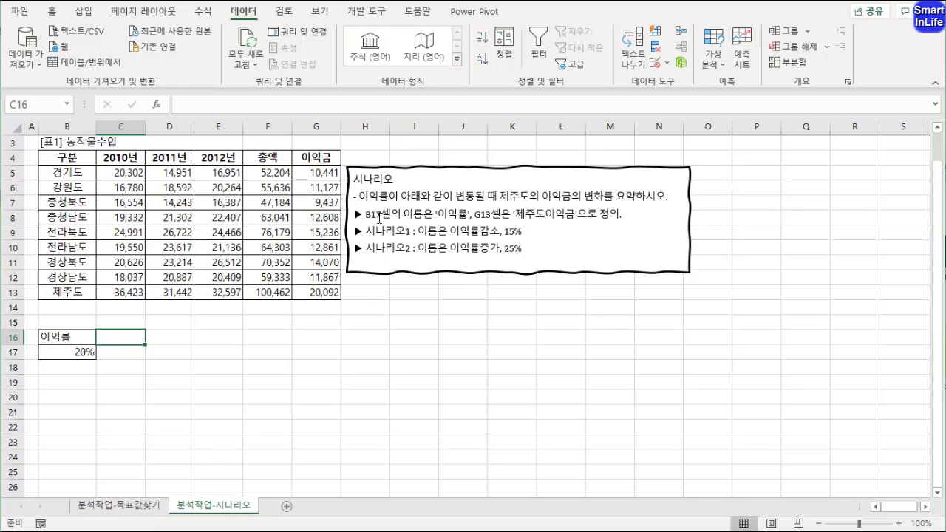
click(87, 353)
click(42, 105)
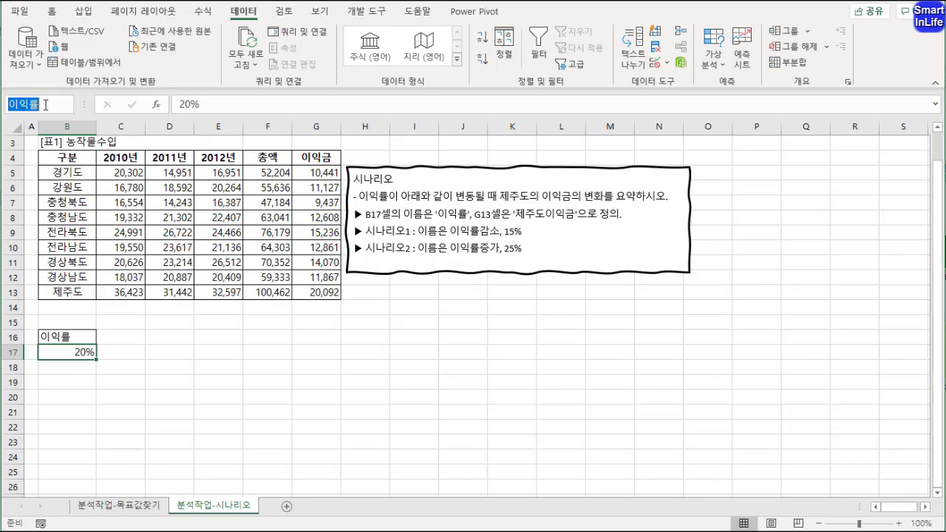
key(BackSpace)
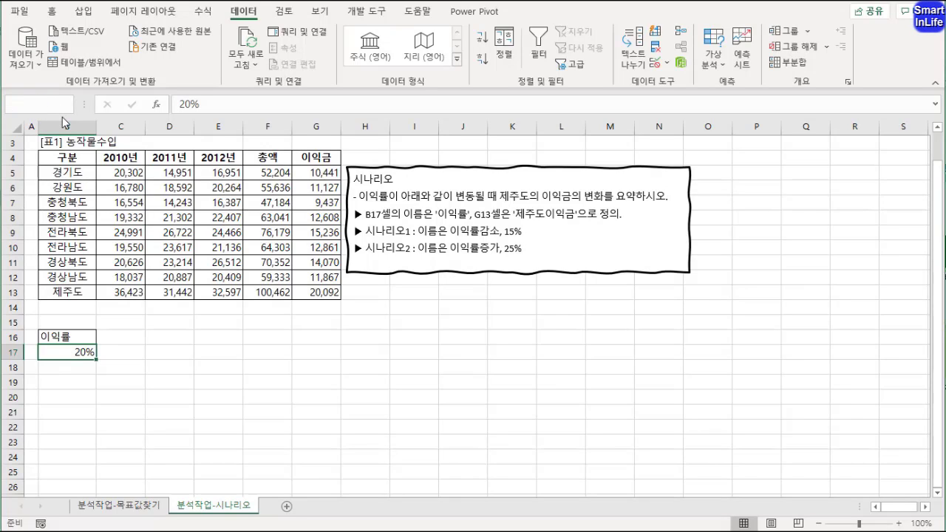
text(ㅇ이익)
text(률)
key(Return)
Define the name 제주도이익금 for cell G13, the profit amount of 제주도.
drag(476, 214, 575, 215)
click(449, 307)
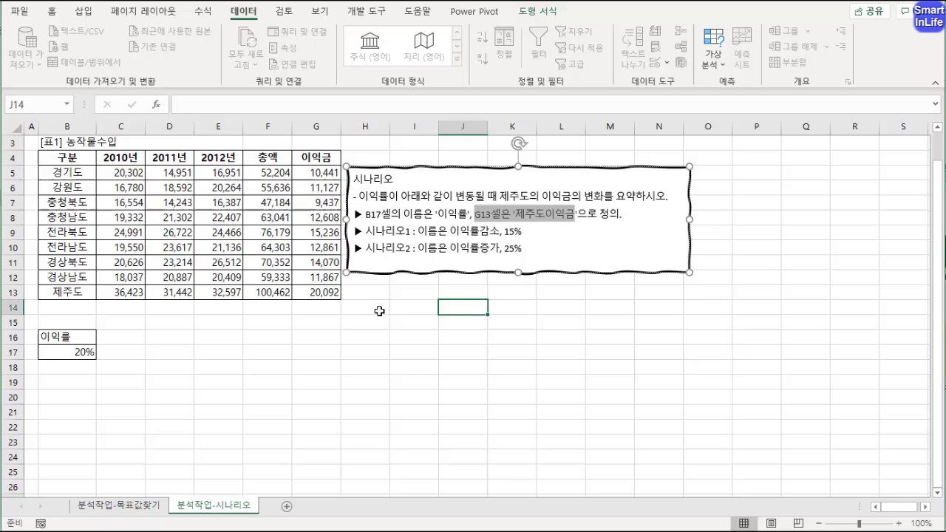
click(318, 294)
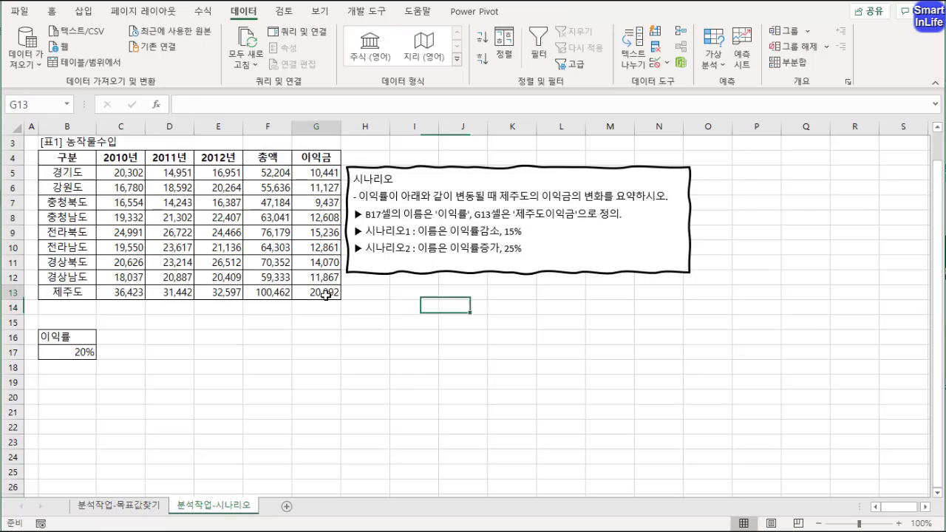
click(49, 103)
text(제주도이익)
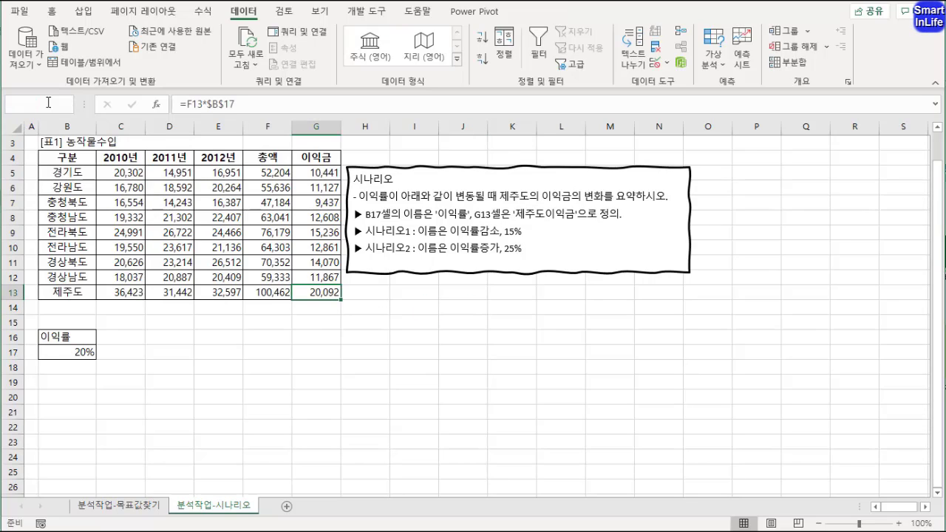
text(금)
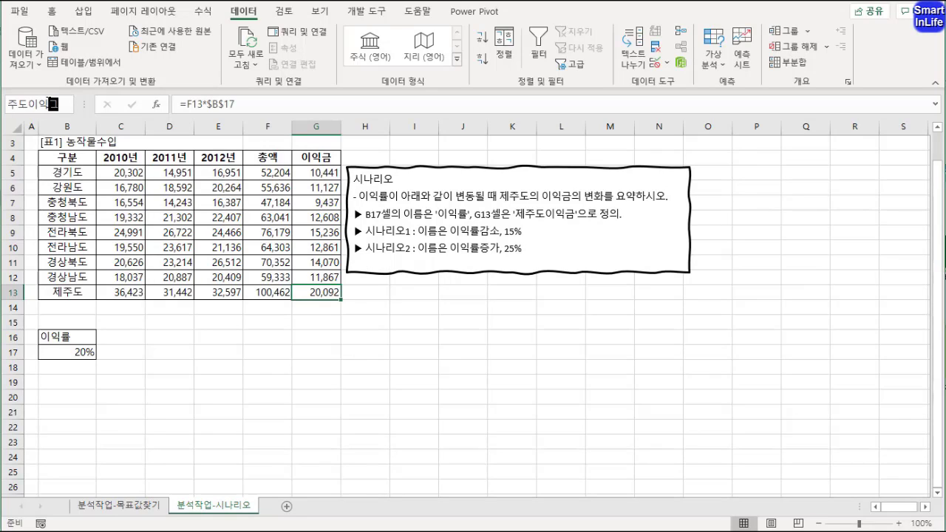
key(Return)
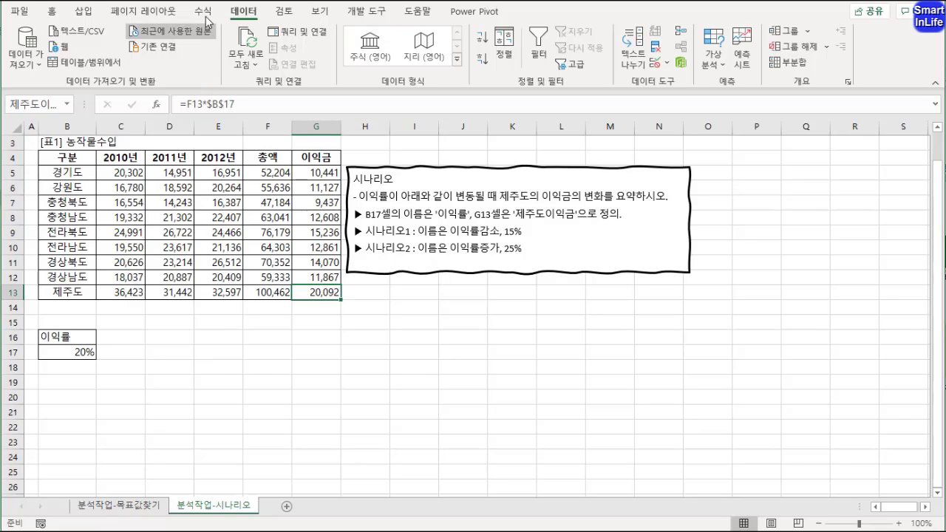
Check in the Name Manager which cells the names 제주도이익금 and 이익률 refer to.
click(204, 12)
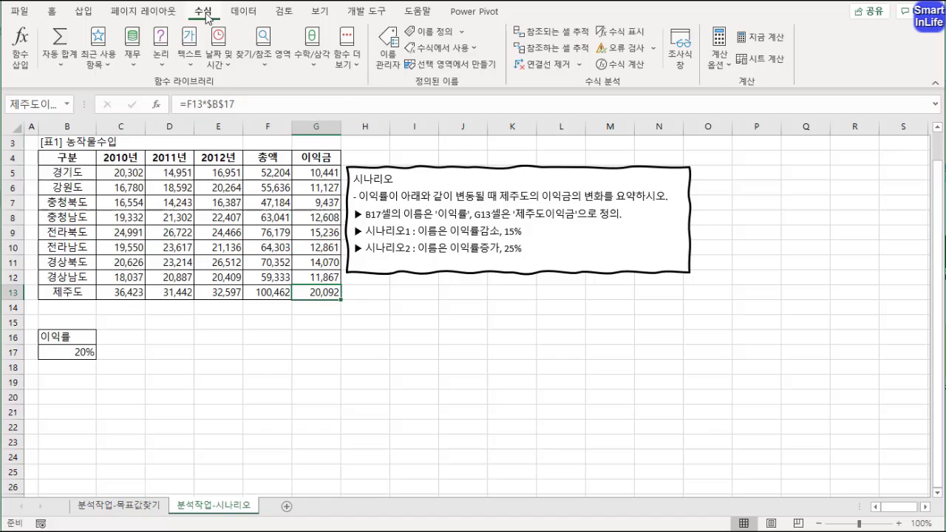
click(389, 75)
drag(642, 84, 464, 90)
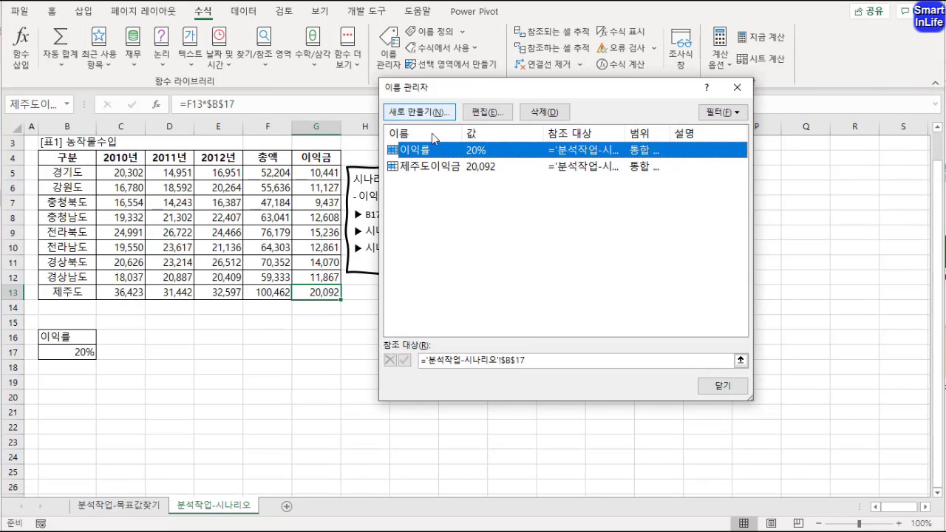
click(421, 168)
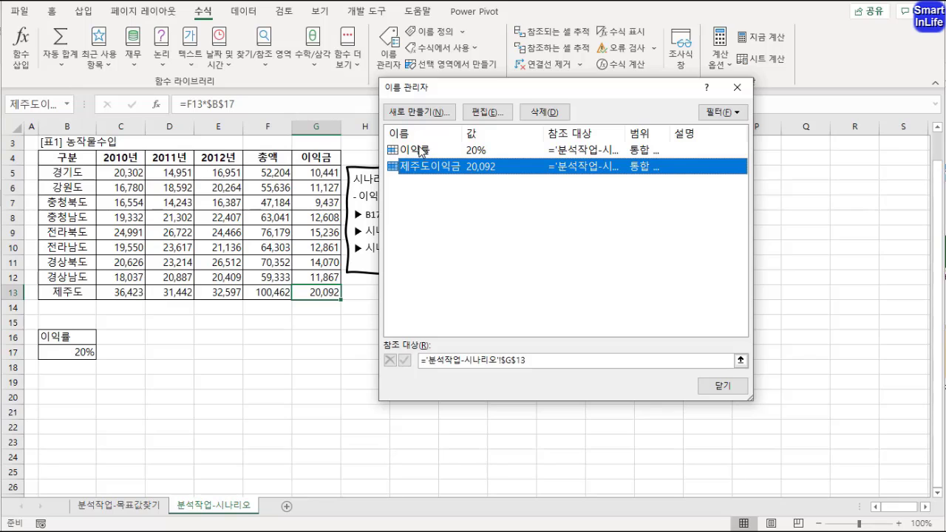
click(421, 152)
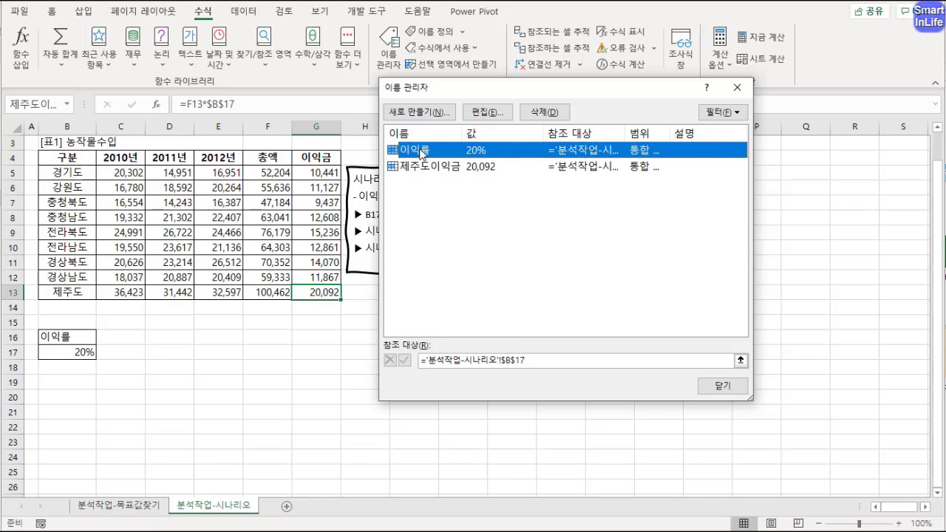
Check the definitions of 이익률 and 제주도이익금 in the Name Manager, viewing the edit settings of 이익률 without changes, and close it.
click(492, 113)
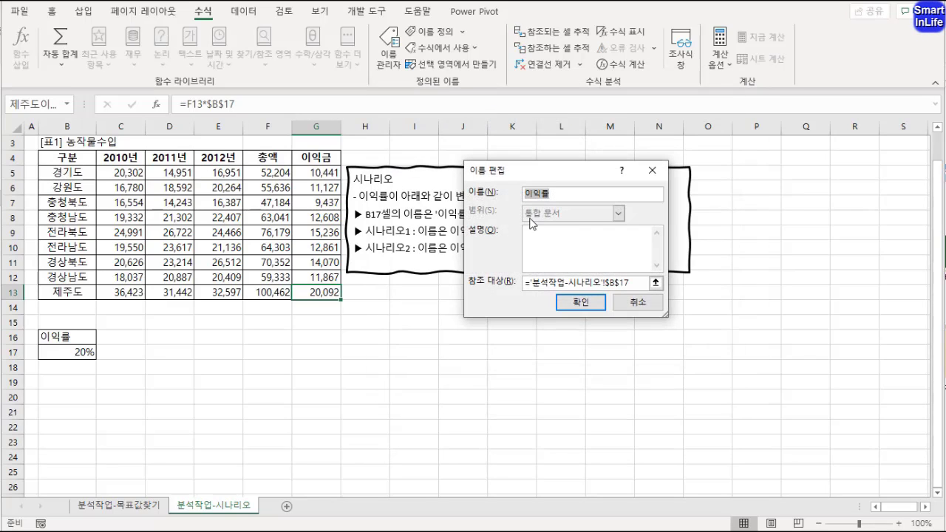
click(637, 302)
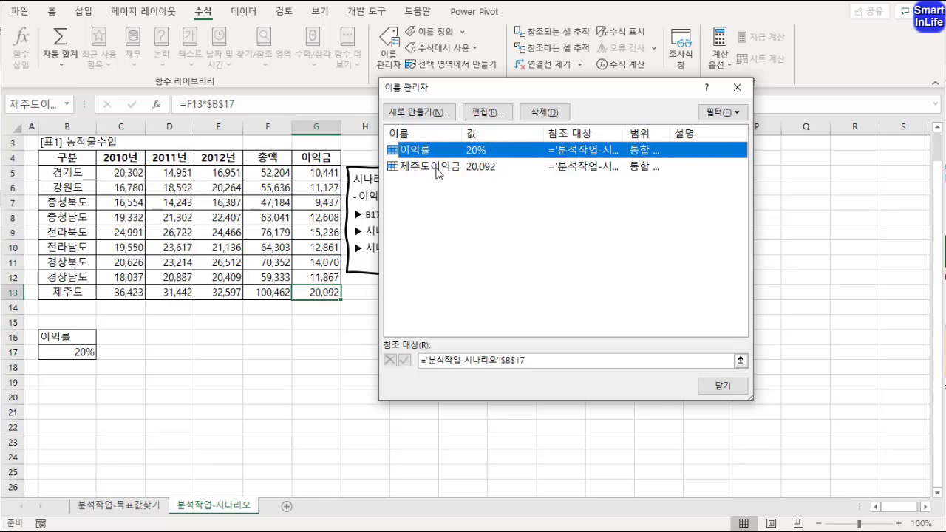
click(437, 169)
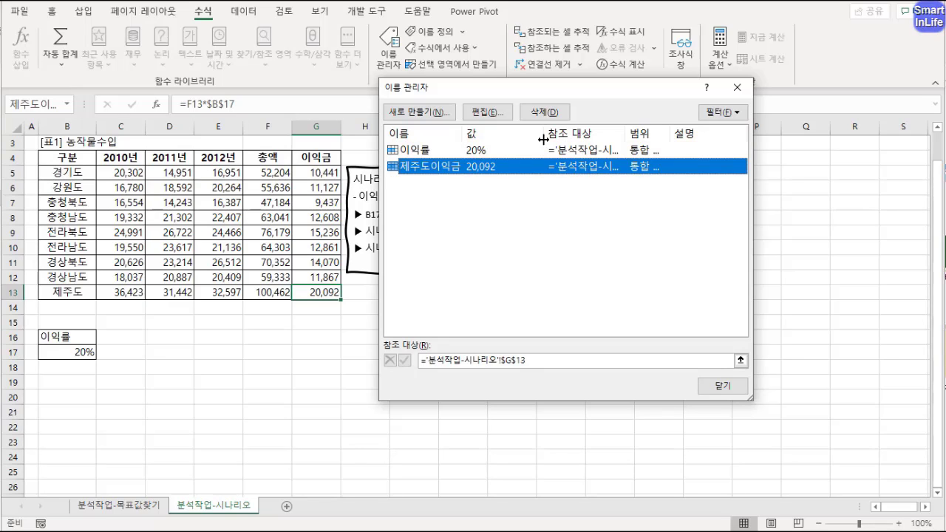
click(722, 387)
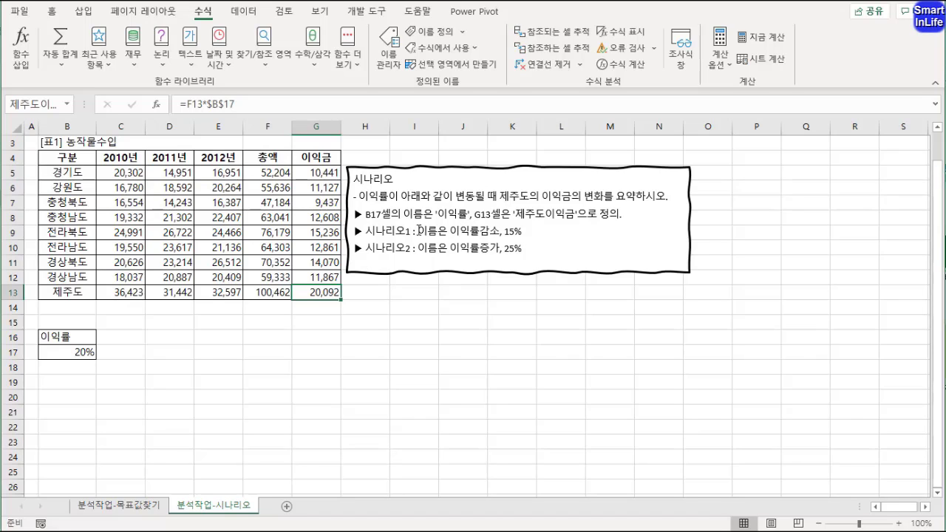
Select the 이익률 value cell B17 and open the Scenario Manager.
click(77, 352)
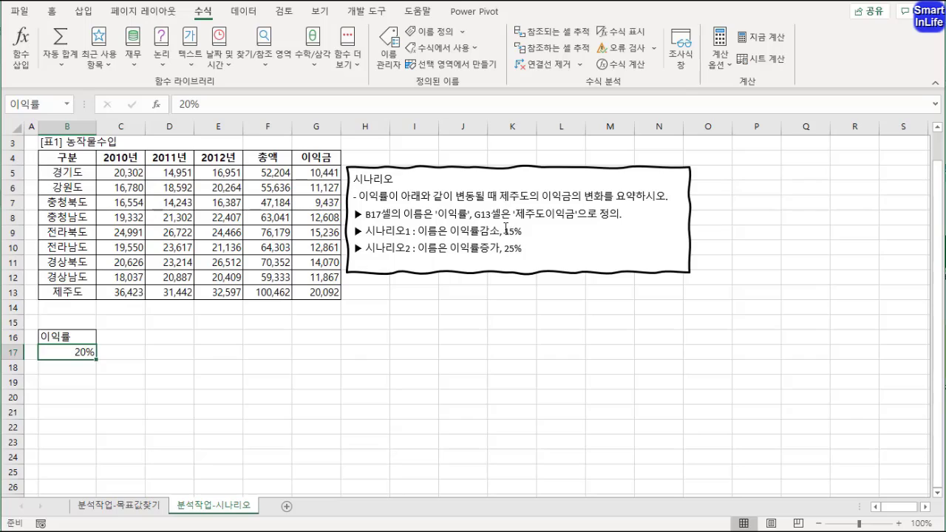
drag(505, 235, 522, 237)
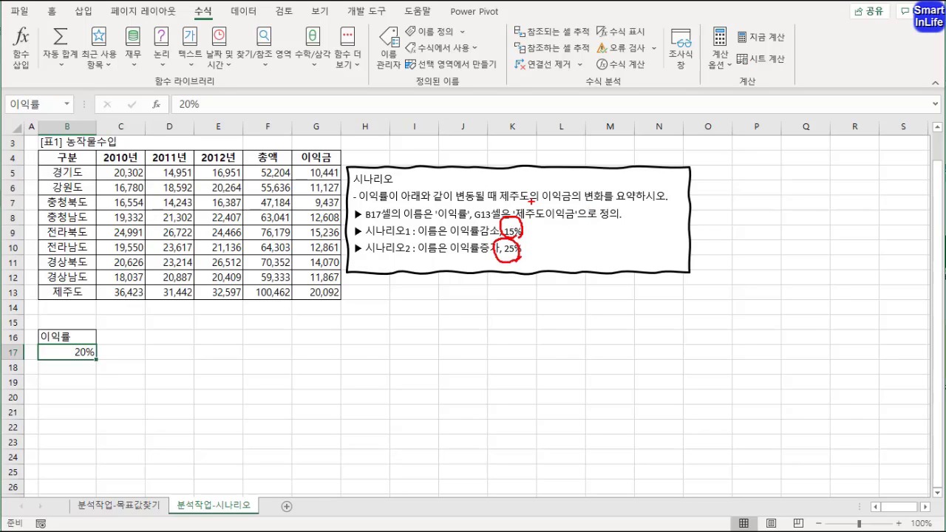
drag(531, 200, 597, 203)
key(Escape)
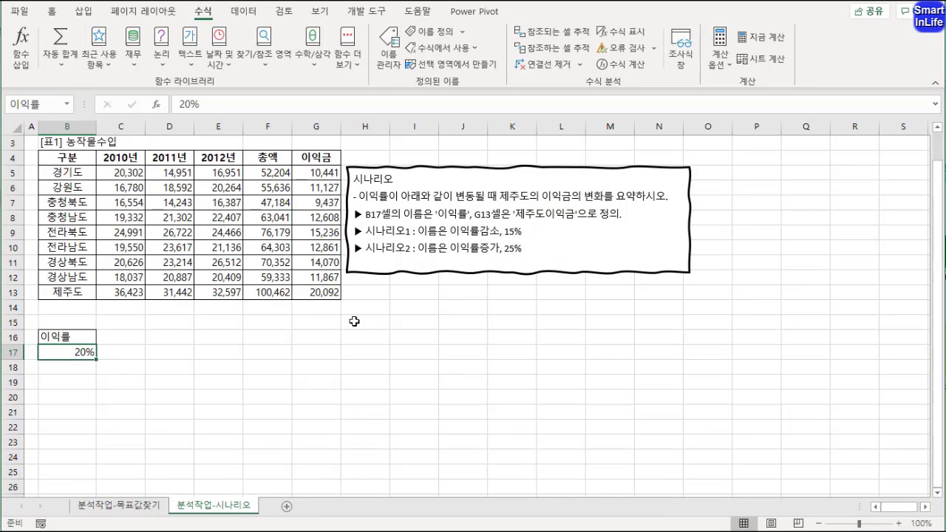
click(233, 16)
click(708, 66)
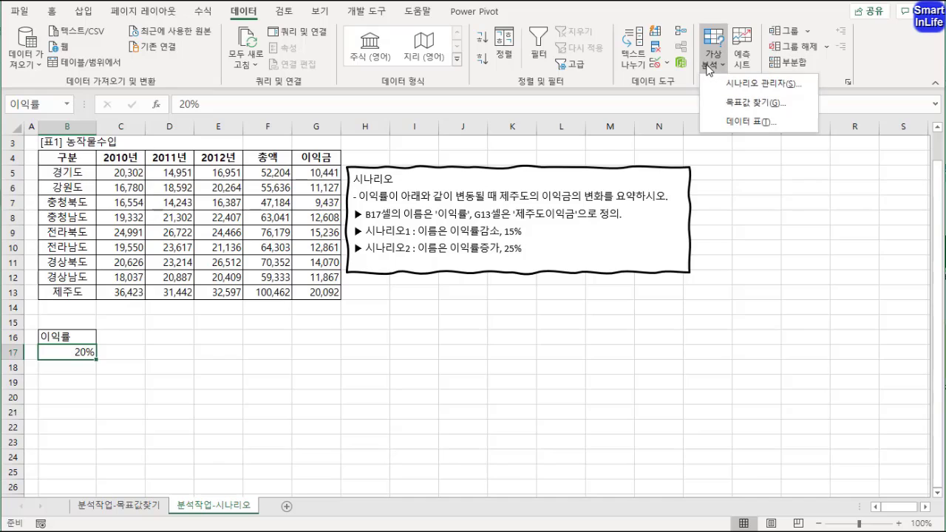
click(729, 86)
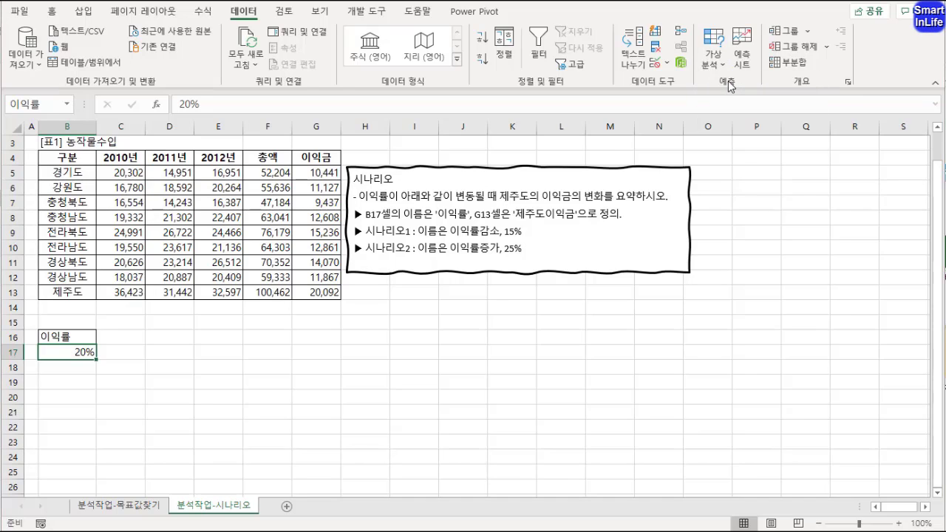
drag(591, 120, 736, 88)
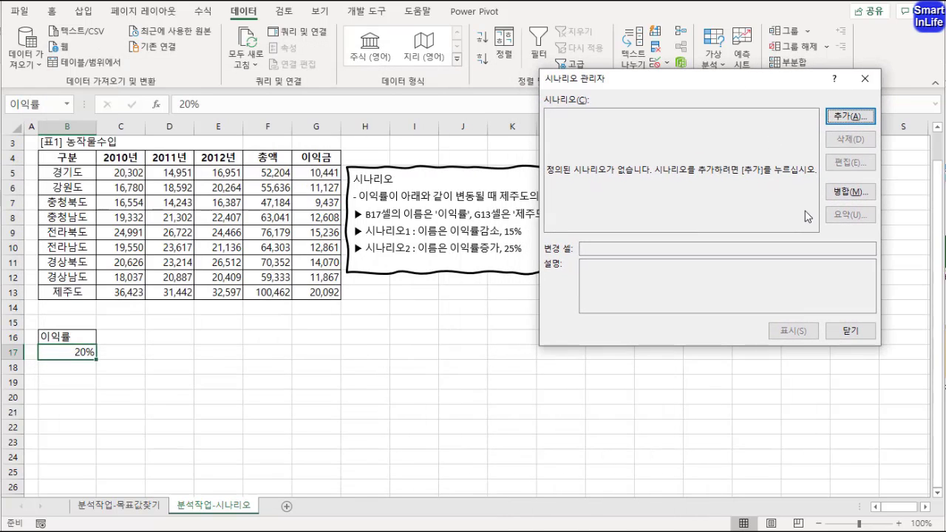
Add a scenario named 이익률감소 with B17 as the changing cell and set its 이익률 value to 15%.
click(850, 116)
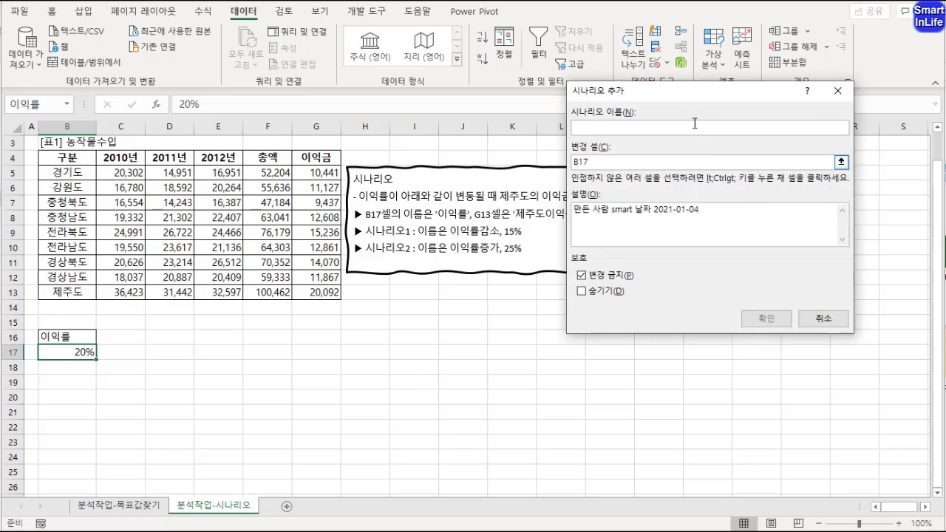
drag(652, 93, 641, 102)
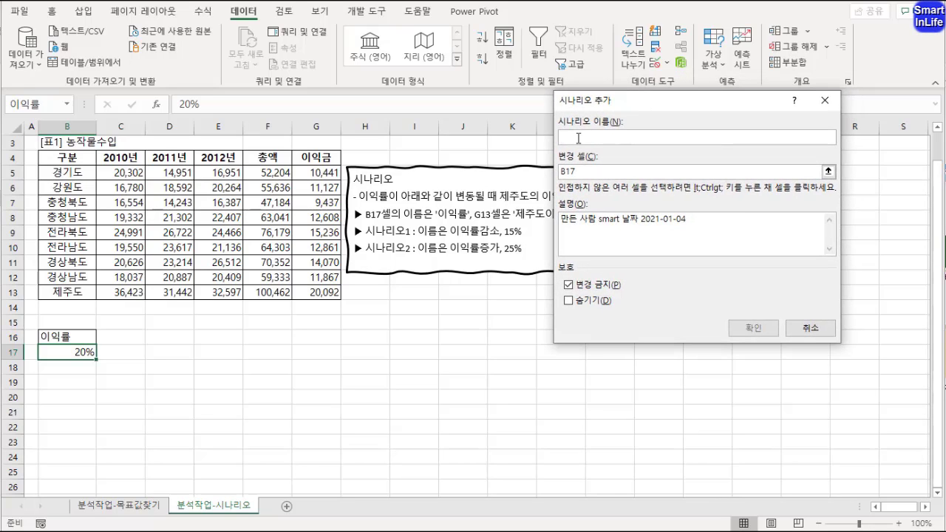
text(이익ㄹ)
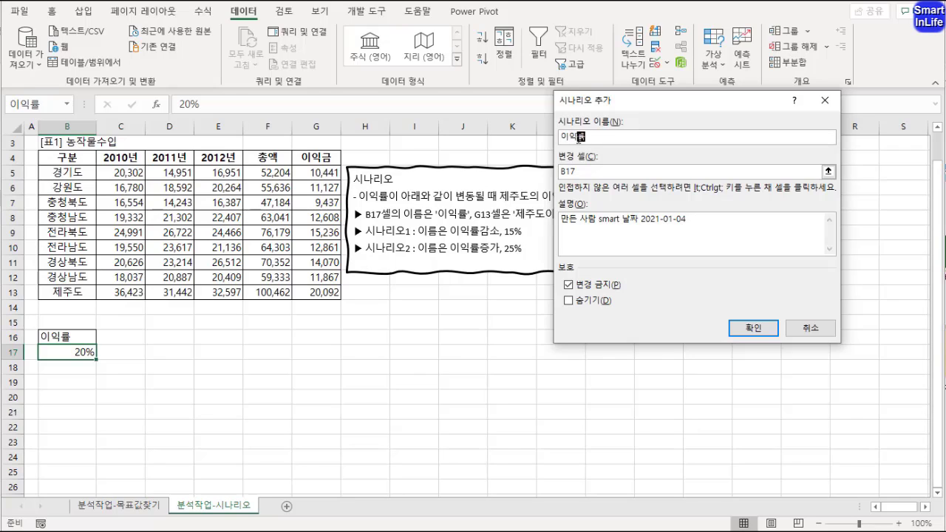
text(감소)
click(579, 169)
click(82, 352)
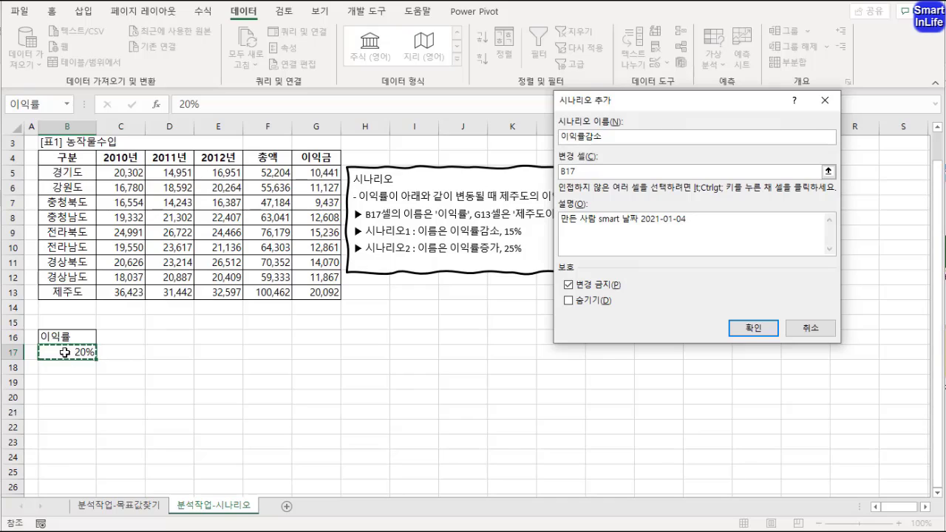
key(BackSpace)
key(BackSpace)
key(BackSpace)
click(82, 352)
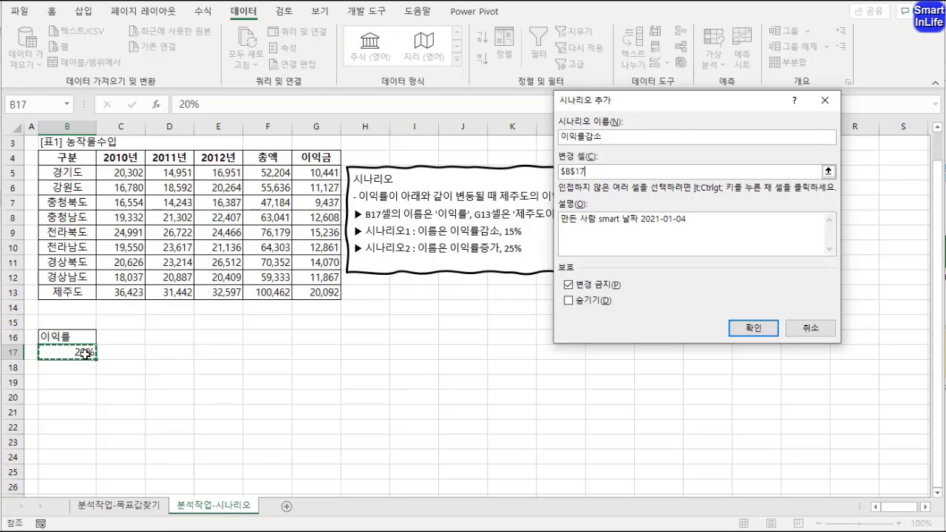
click(753, 328)
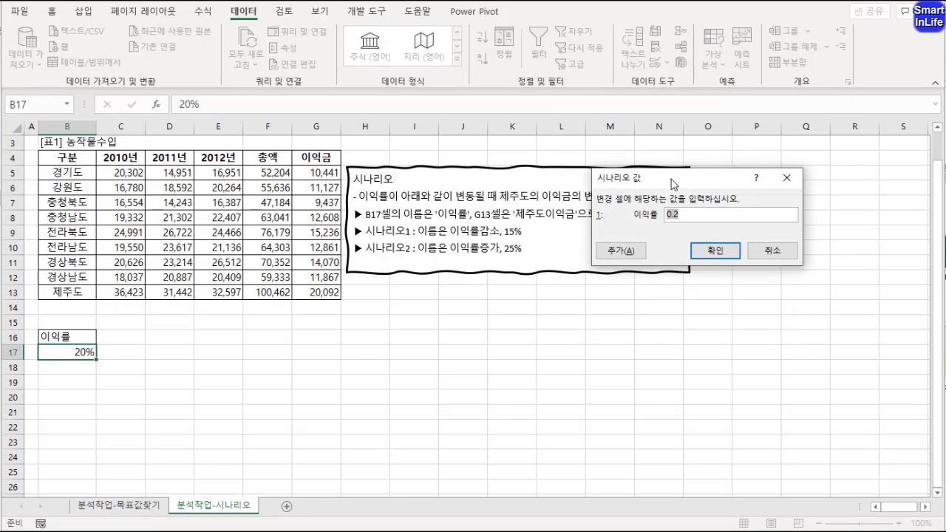
drag(675, 183, 673, 167)
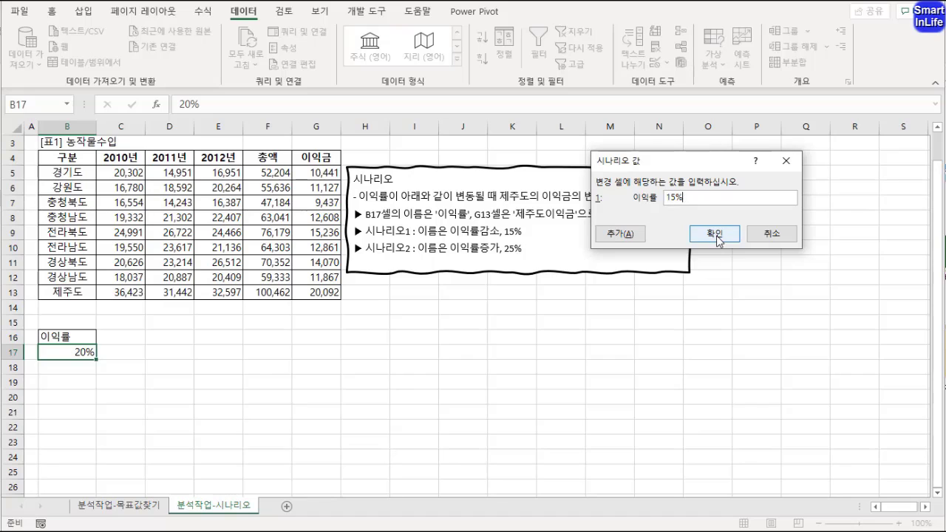
Add a second scenario named 이익률증가 for cell B17 with the 이익률 value 25%, and confirm both scenarios.
click(621, 235)
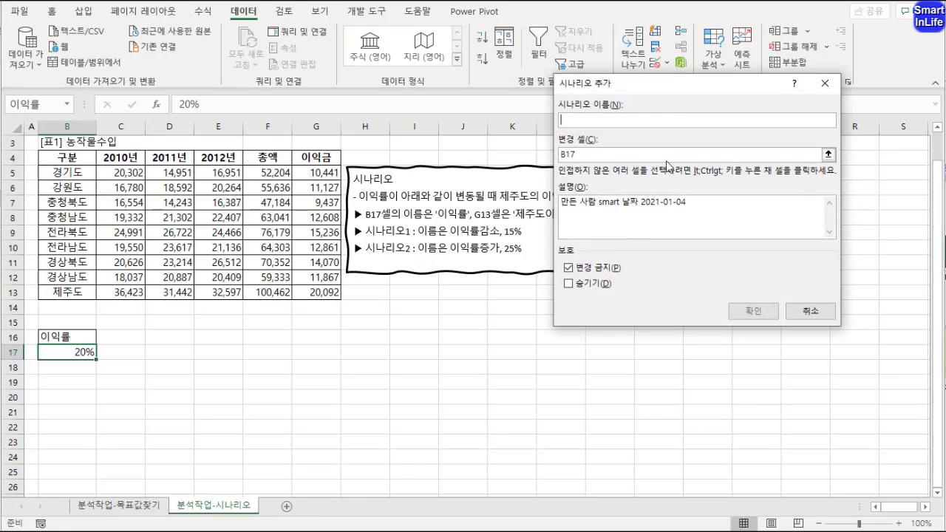
drag(668, 89, 674, 114)
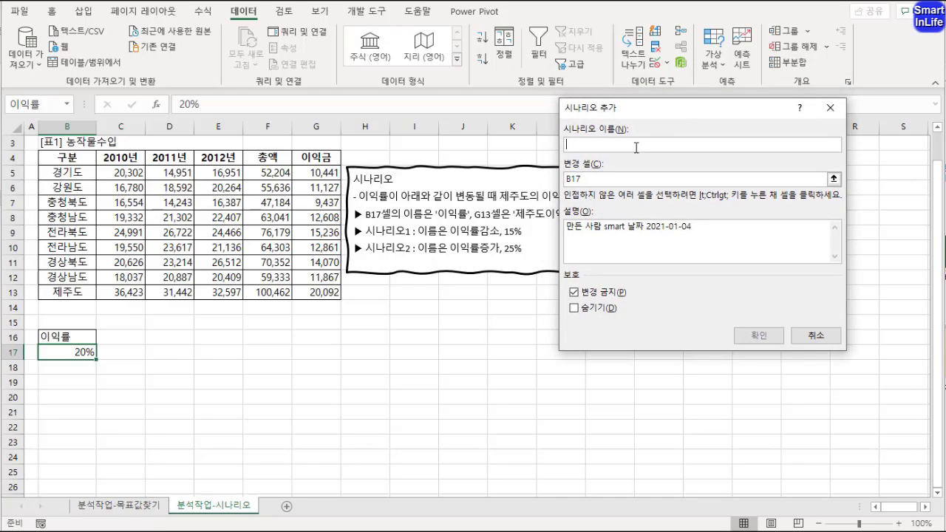
click(635, 146)
text(이익률)
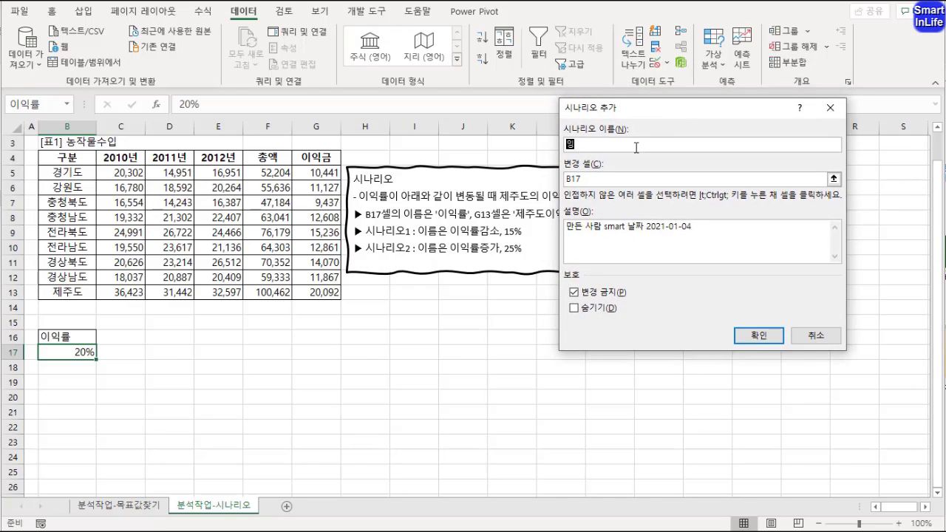
text(증가)
click(756, 336)
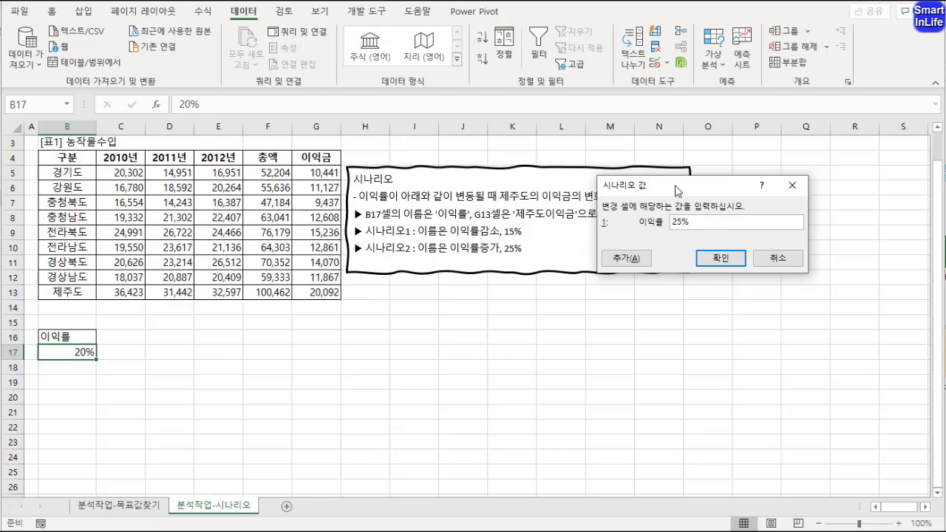
drag(679, 187, 607, 249)
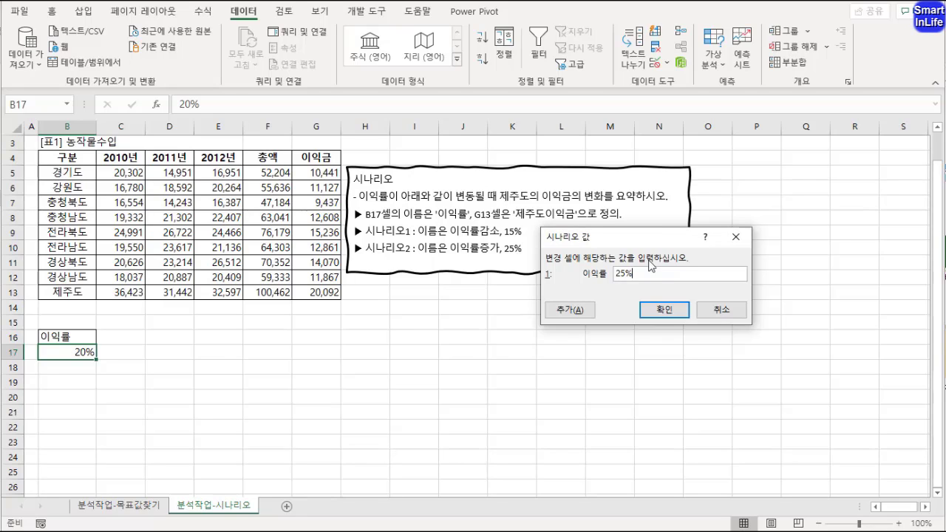
click(664, 307)
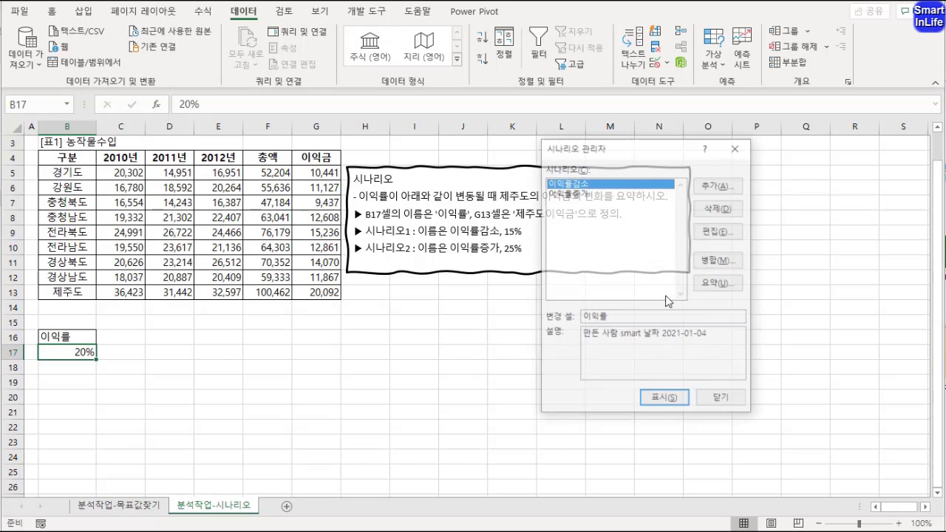
drag(660, 146, 666, 115)
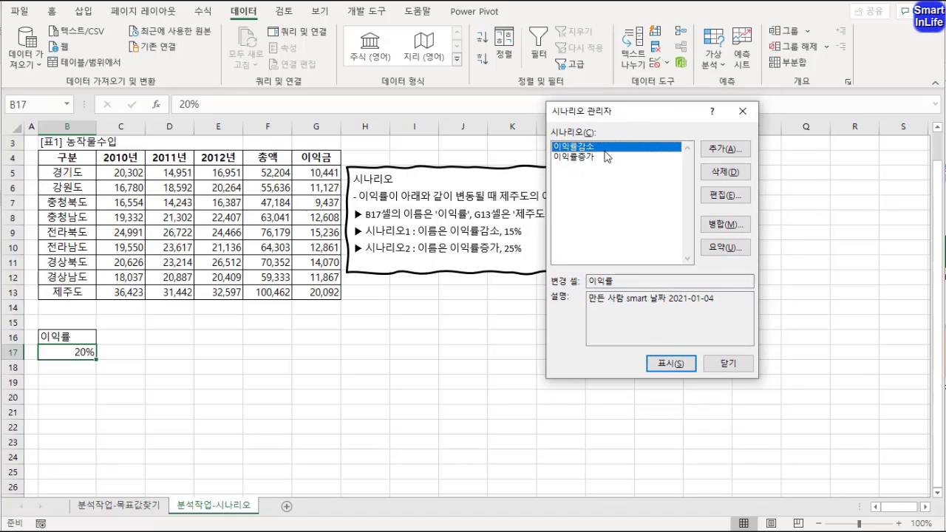
drag(634, 118, 694, 225)
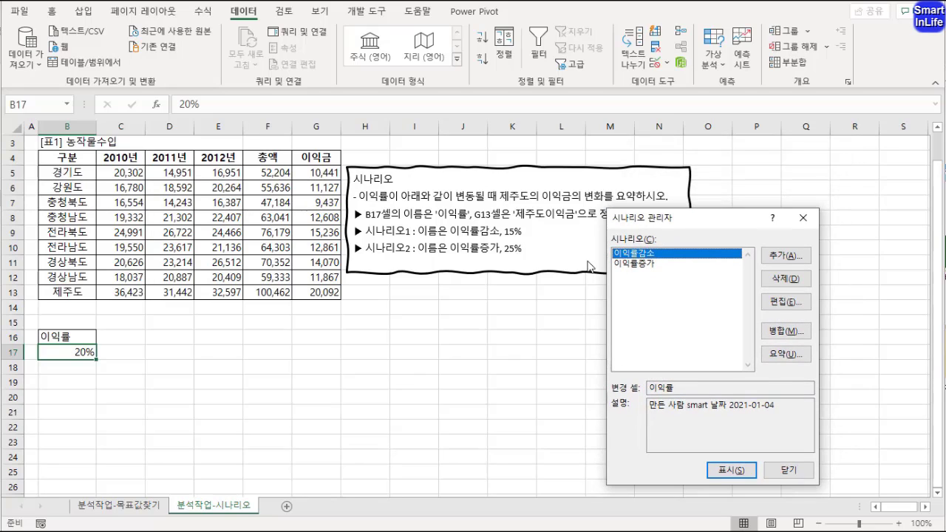
mouse_move(485, 210)
mouse_down()
mouse_move(573, 175)
mouse_move(620, 198)
mouse_move(522, 213)
mouse_up()
mouse_move(611, 207)
mouse_down()
mouse_move(659, 209)
mouse_move(641, 205)
mouse_up()
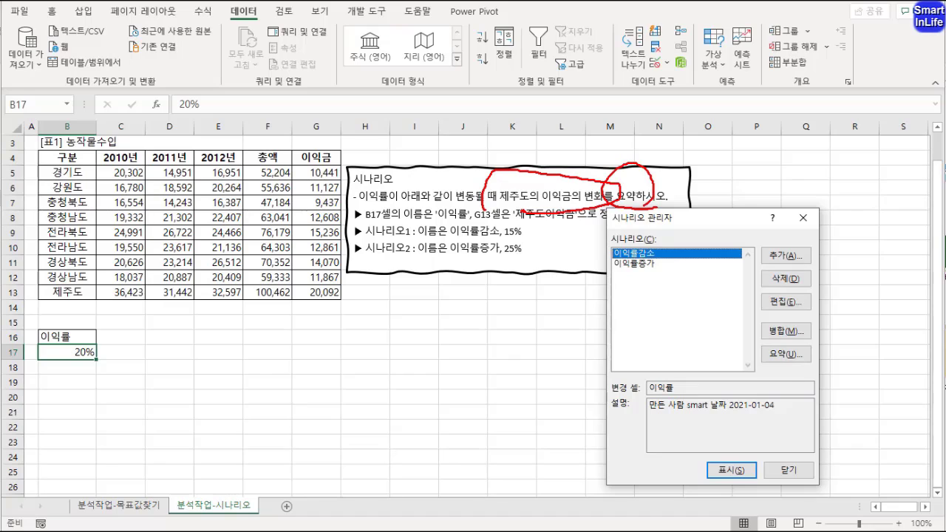
key(Escape)
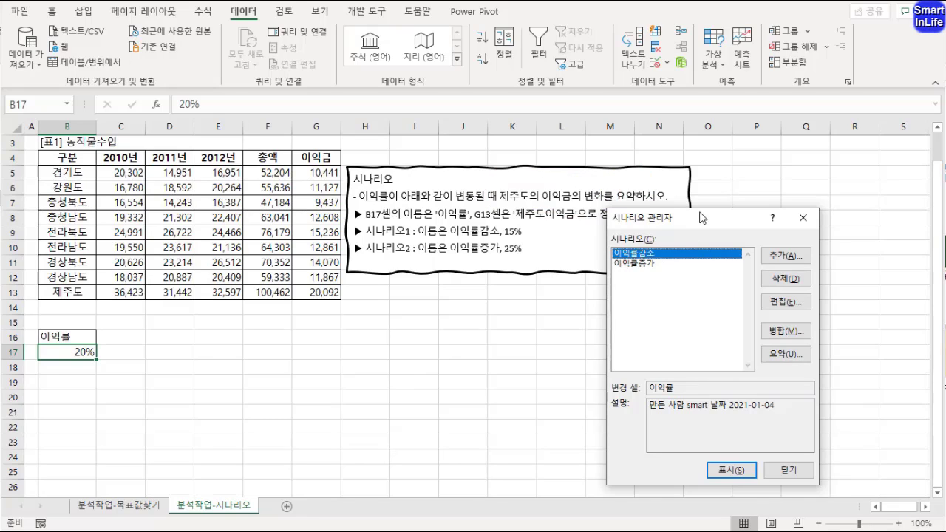
drag(702, 218, 670, 104)
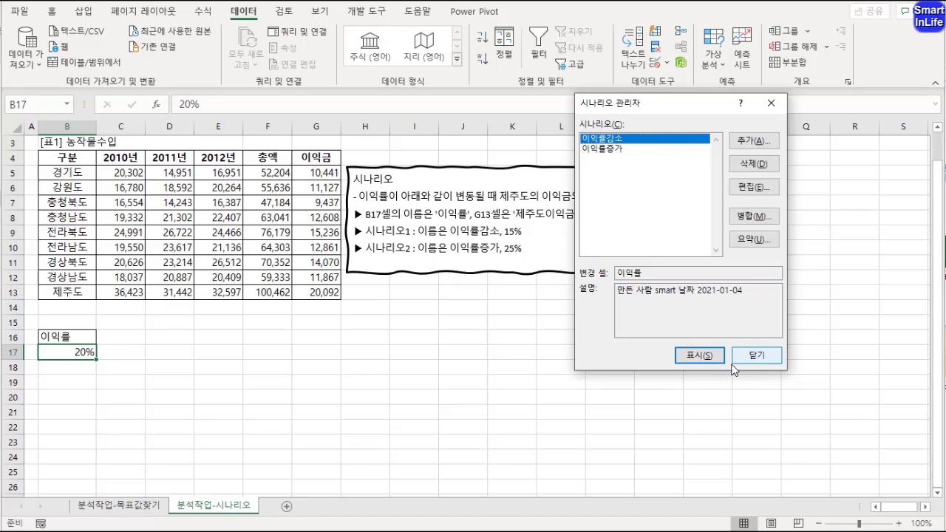
Create a scenario summary report (시나리오 요약) with G13, the profit amount of 제주도, as the result cell.
click(754, 241)
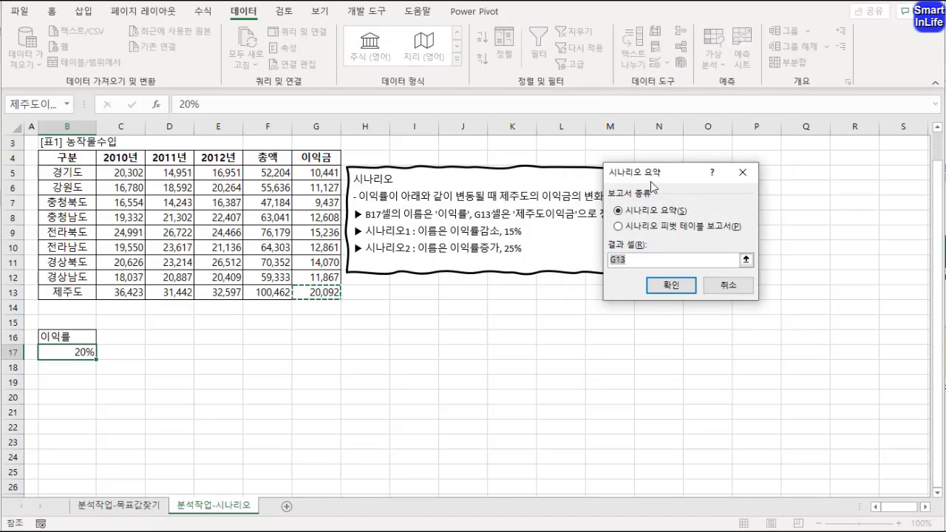
drag(673, 176, 603, 245)
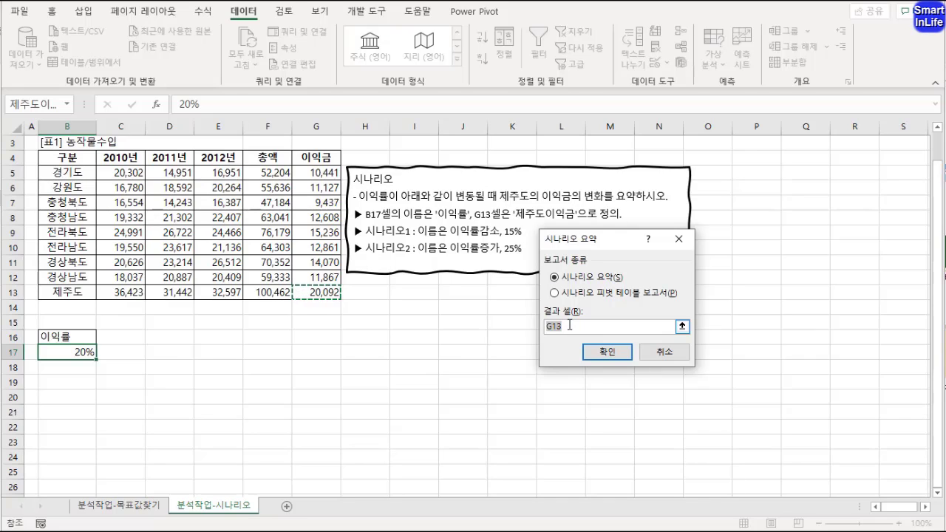
click(316, 293)
click(610, 351)
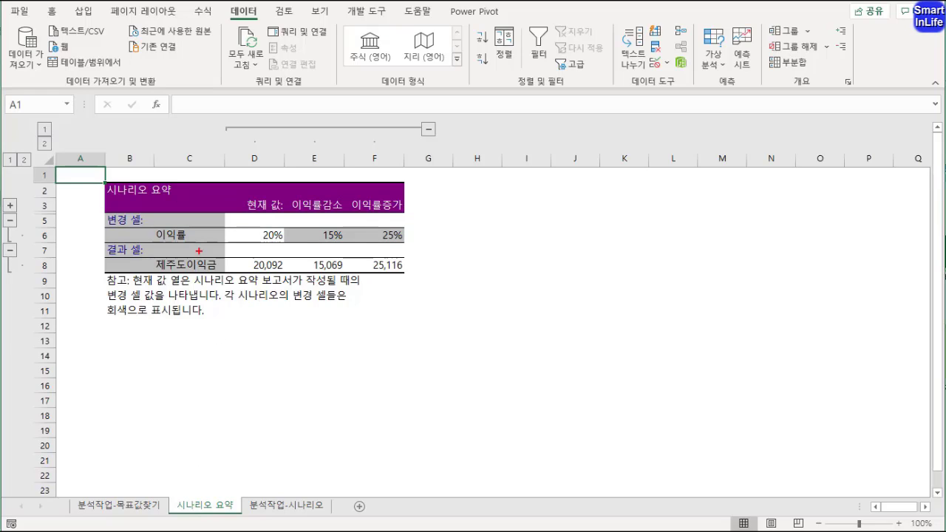
mouse_move(200, 239)
mouse_down()
mouse_move(141, 231)
mouse_move(207, 233)
mouse_move(197, 242)
mouse_up()
mouse_move(173, 284)
mouse_down()
mouse_move(223, 279)
mouse_move(235, 259)
mouse_move(210, 293)
mouse_up()
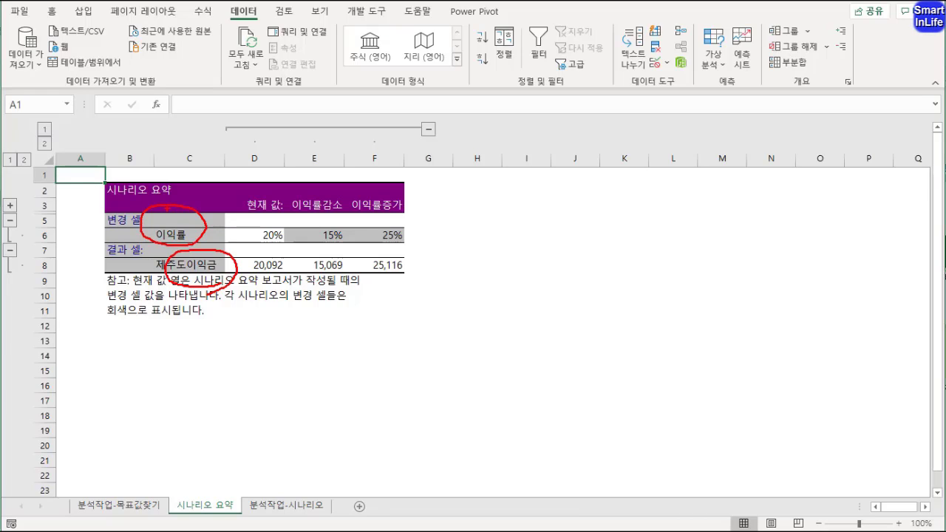
drag(164, 210, 158, 280)
mouse_move(384, 306)
mouse_down()
mouse_move(284, 291)
mouse_move(344, 302)
mouse_up()
key(Escape)
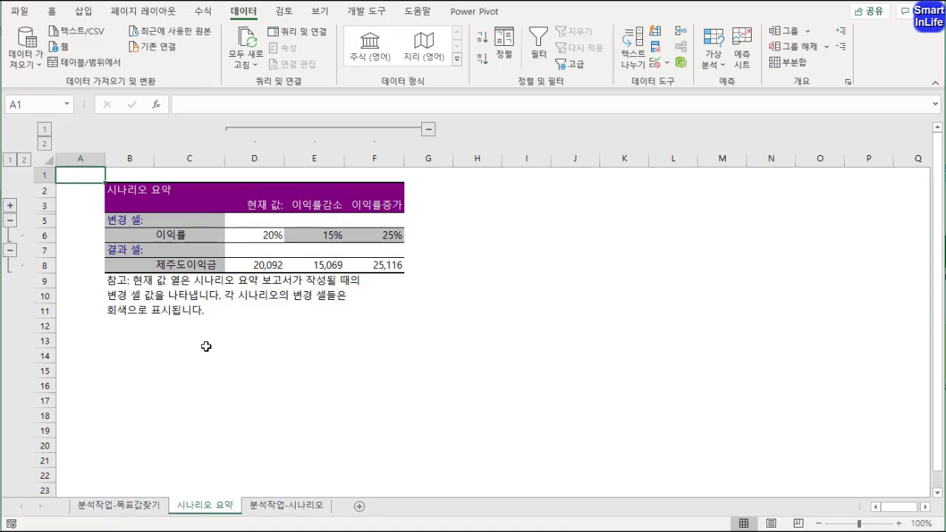
click(248, 369)
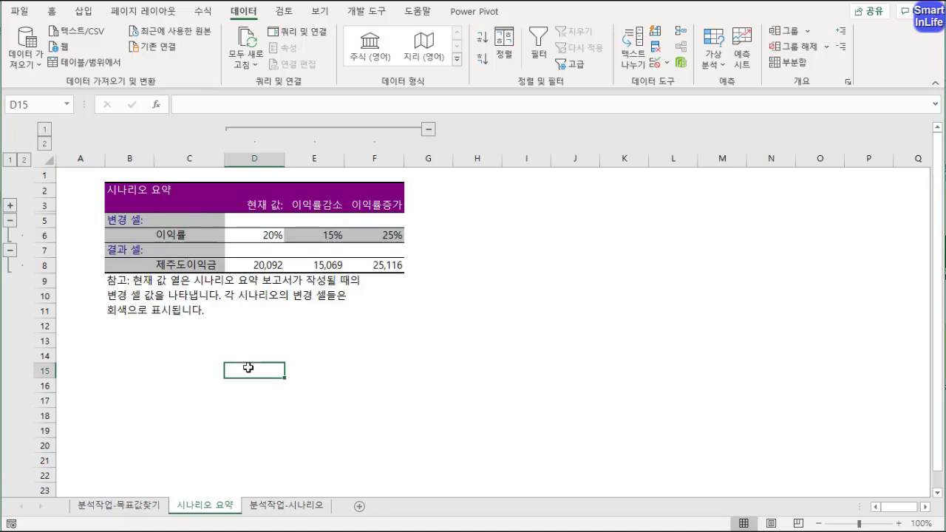
Try moving the 시나리오 요약 sheet behind the 분석작업-시나리오 sheet and back in front of it.
click(282, 510)
click(229, 510)
drag(309, 511, 347, 512)
drag(276, 505, 207, 504)
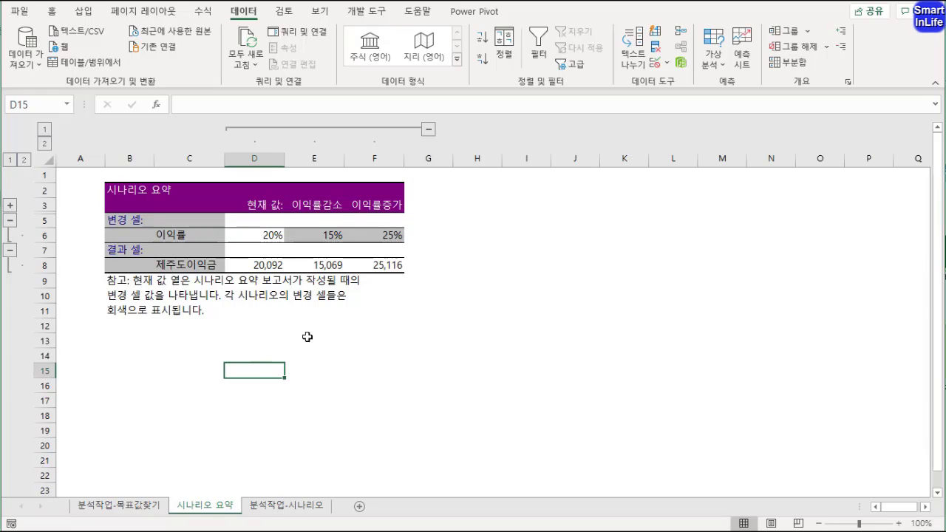
Open the name of the 시나리오 요약 sheet for editing, leave it as it is, and return to the 분석작업-시나리오 sheet.
double_click(204, 507)
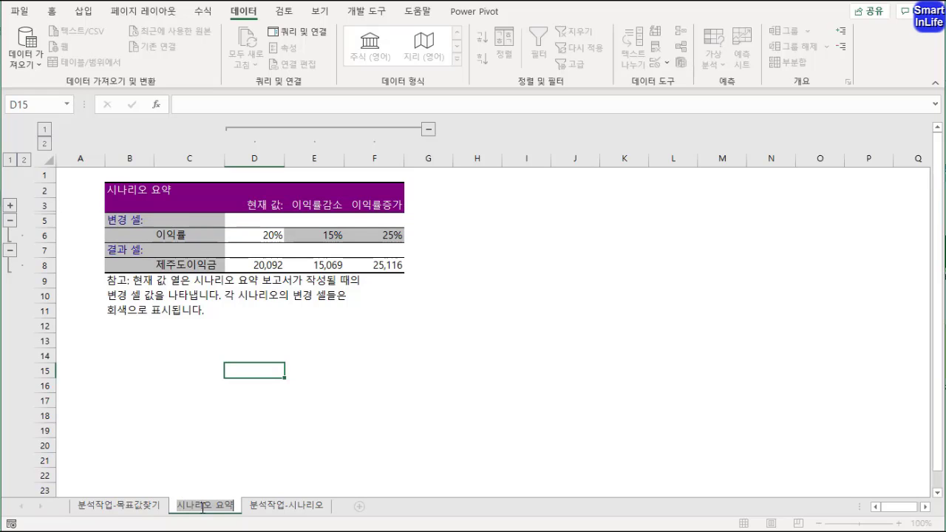
click(272, 420)
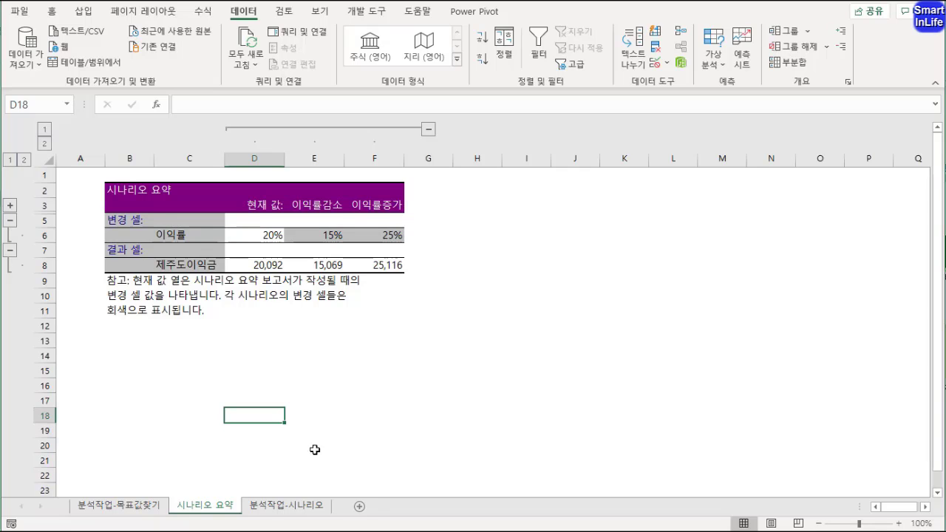
click(156, 509)
click(278, 509)
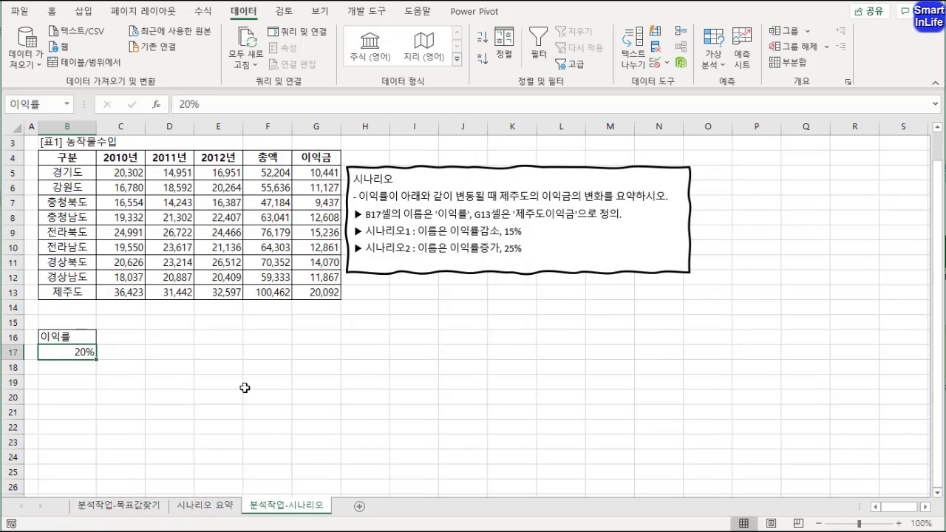